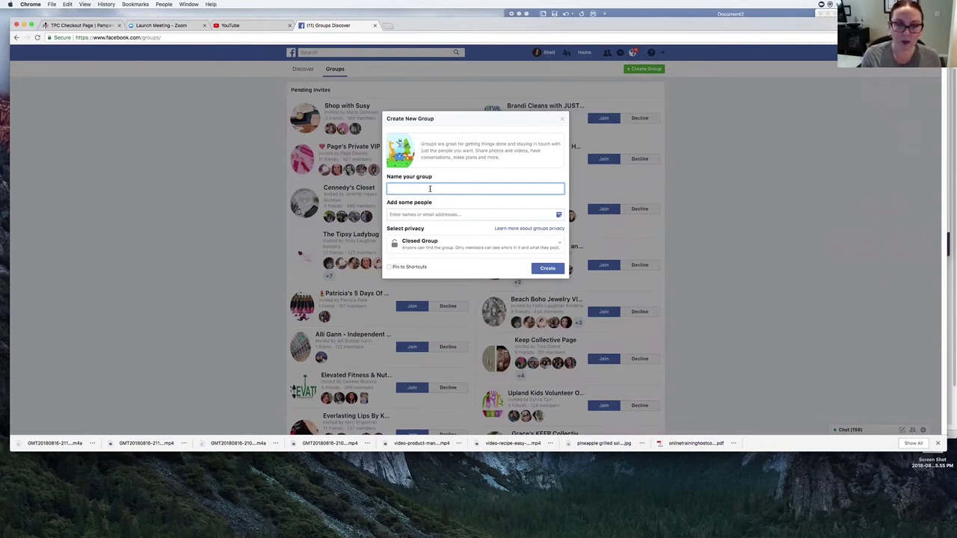
- Name the group with the host's first name followed by 's Pampered Chef ONLINE Party!'
left_click(430, 188)
left_click(428, 188)
left_click(425, 188)
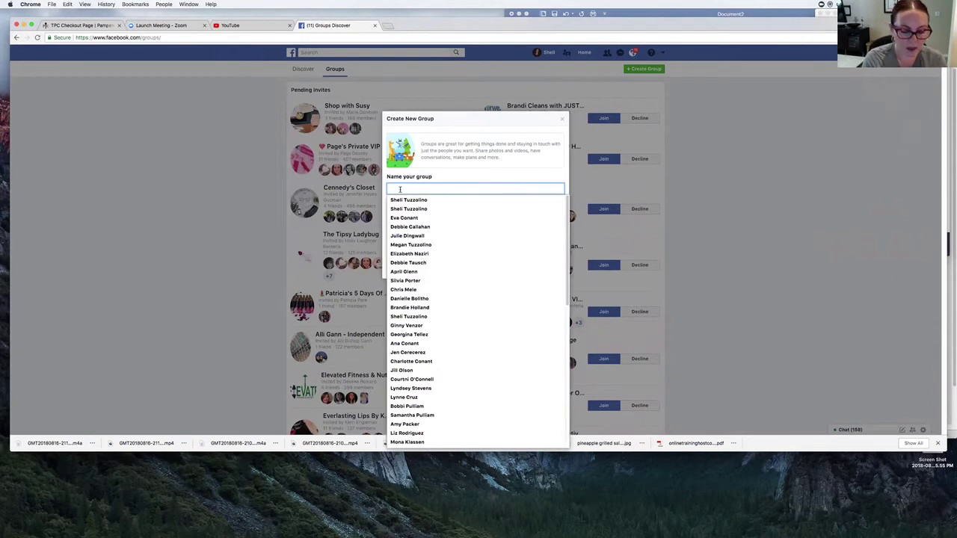
type("Amber")
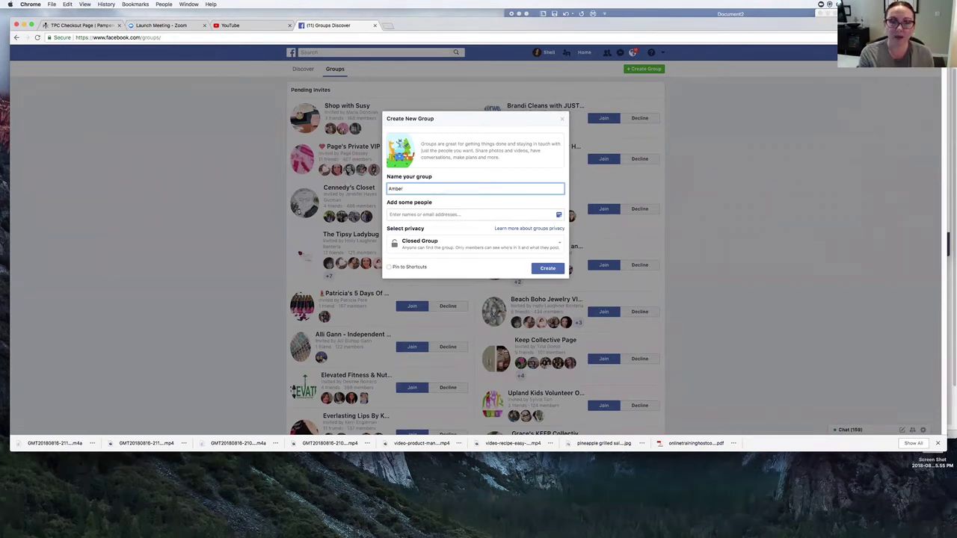
type("'s")
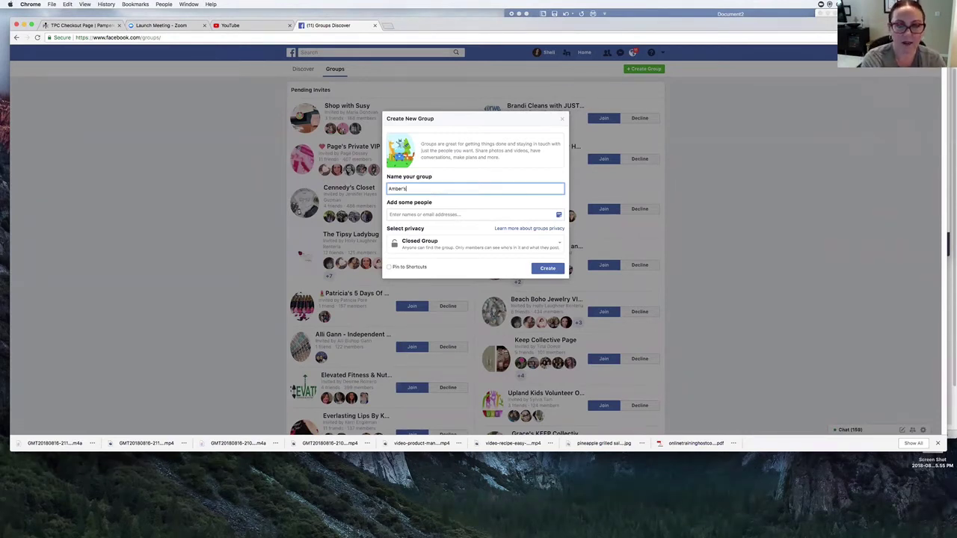
type(" Pampered ")
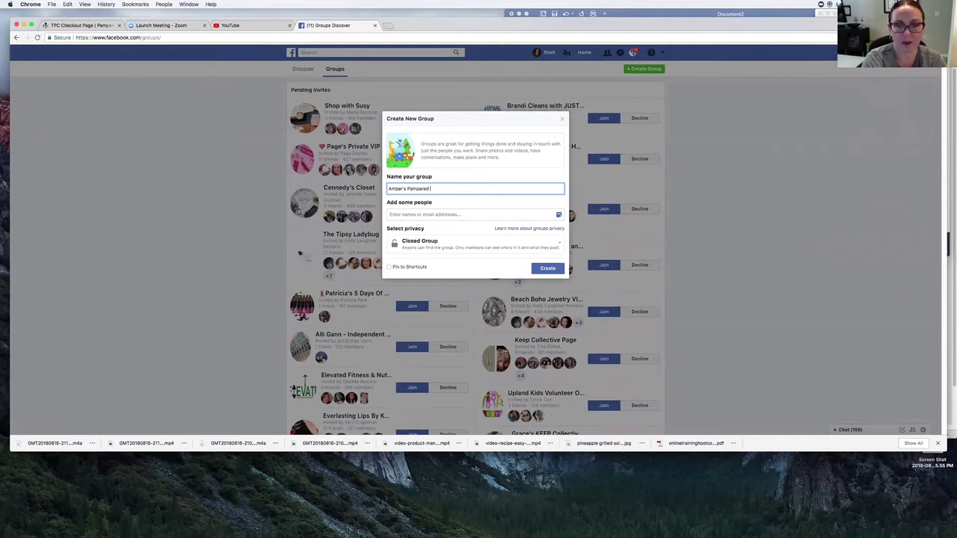
type("Chef ONLINE")
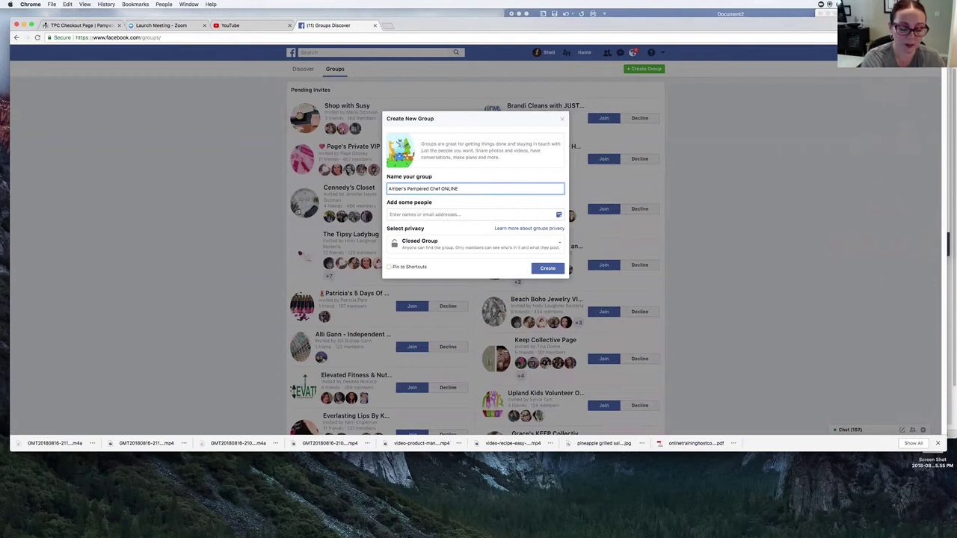
type(" Party")
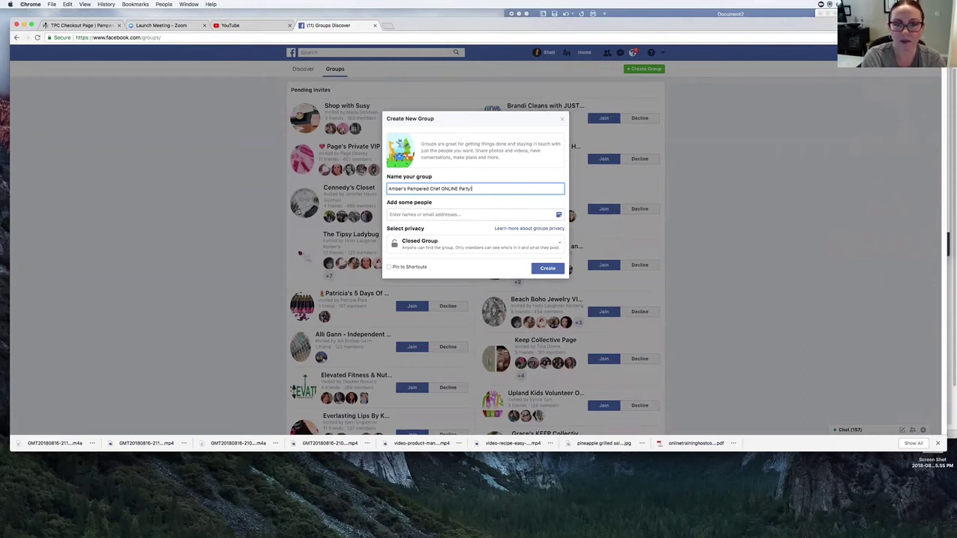
type("!")
left_click(399, 216)
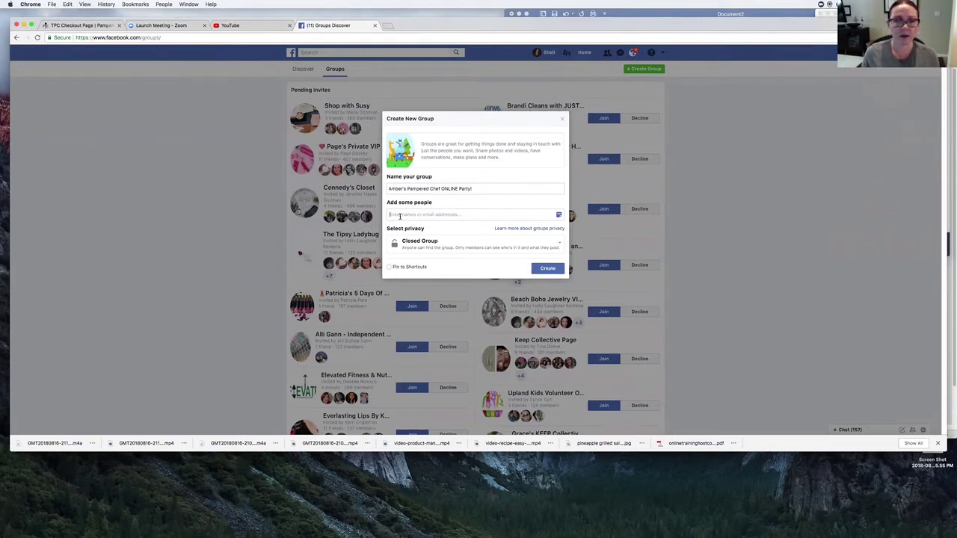
- Invite one contact by their gmail address, leave it unpinned from shortcuts, and create the group
type("Shell")
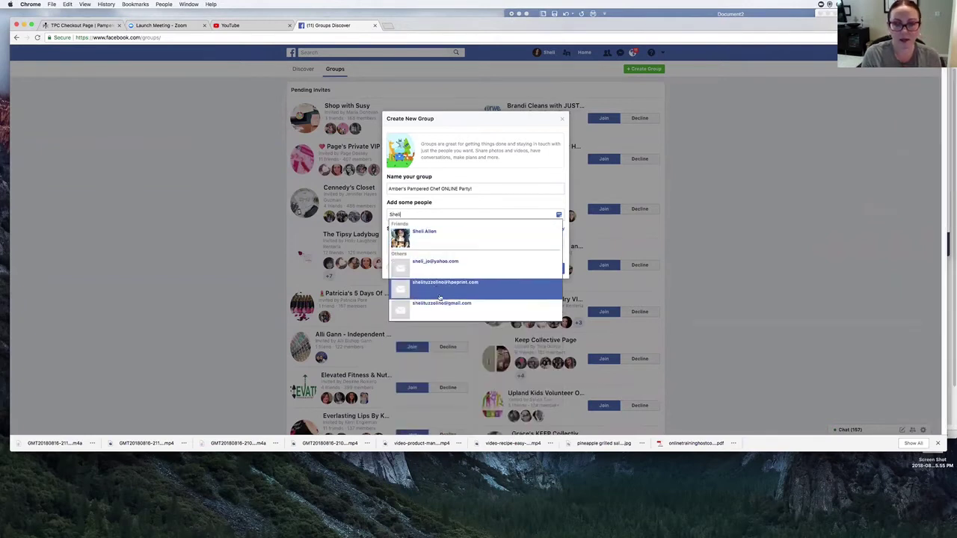
left_click(441, 304)
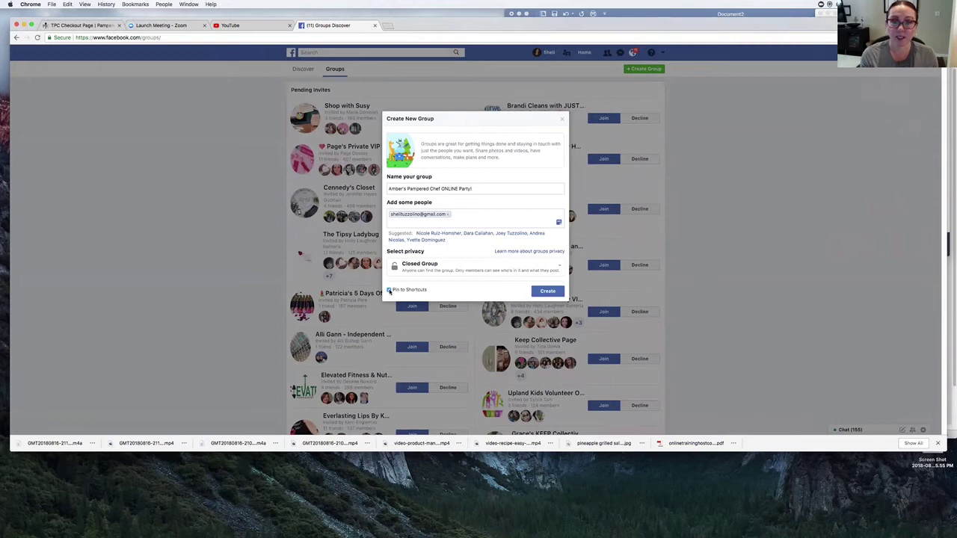
left_click(389, 290)
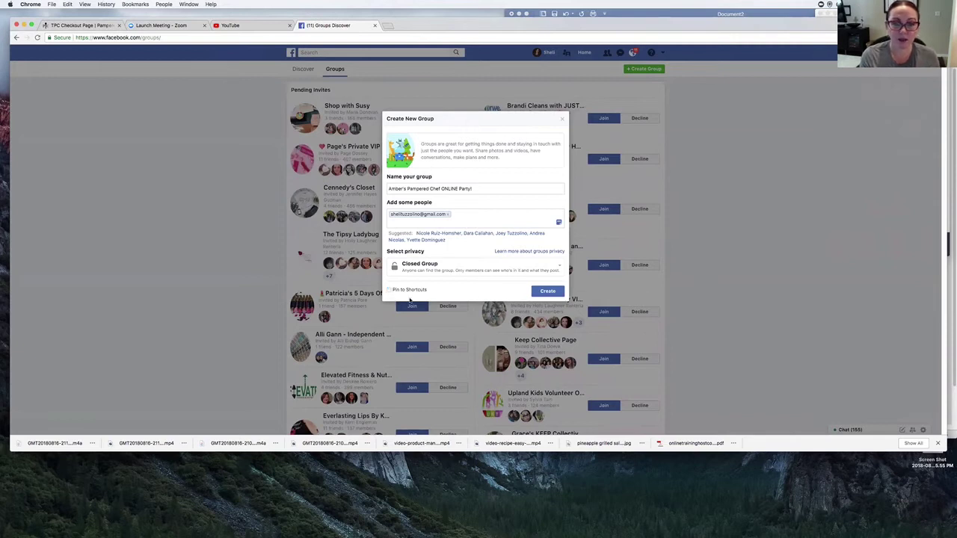
left_click(558, 291)
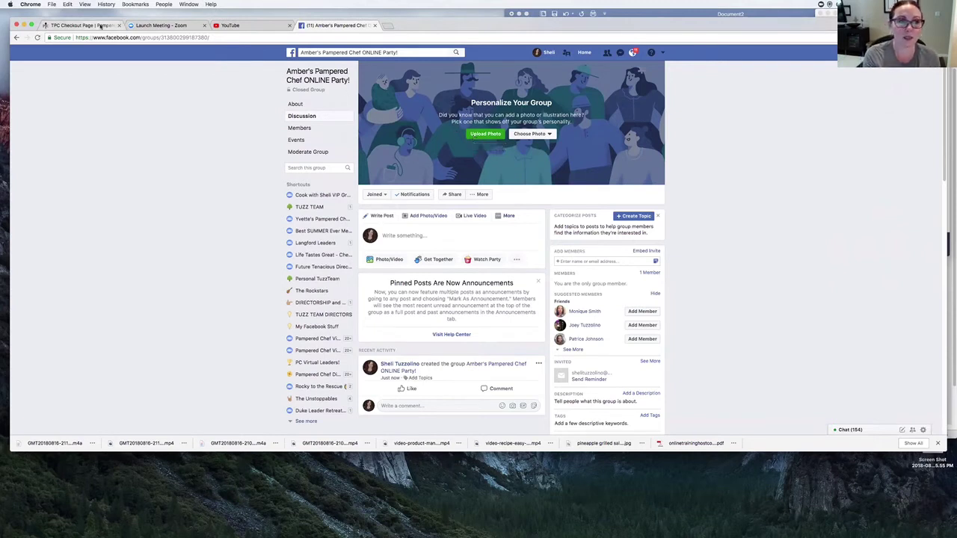
key("ctrl+Tab")
- Go to Consultant's Corner's Marketing Images and open the Virtual party materials portal
mouse_move(295, 79)
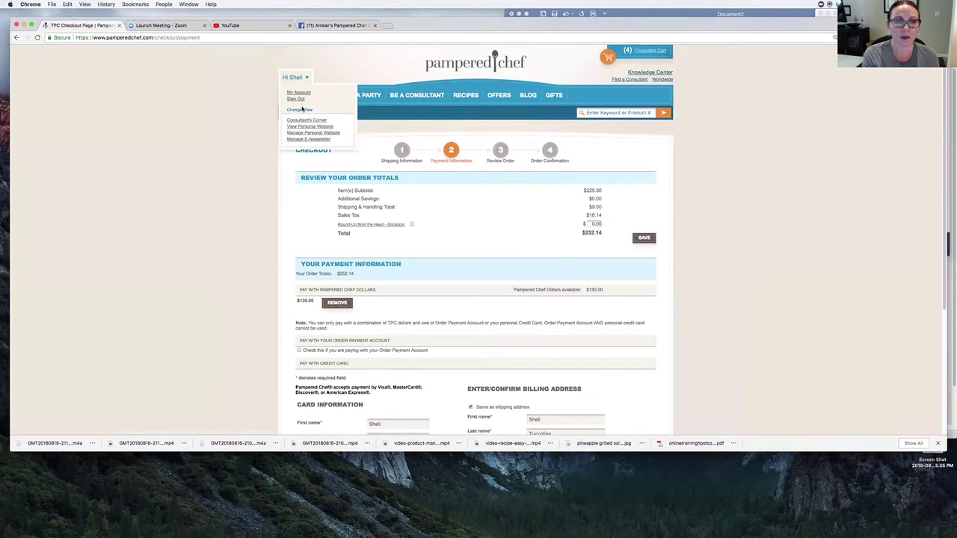
left_click(306, 121)
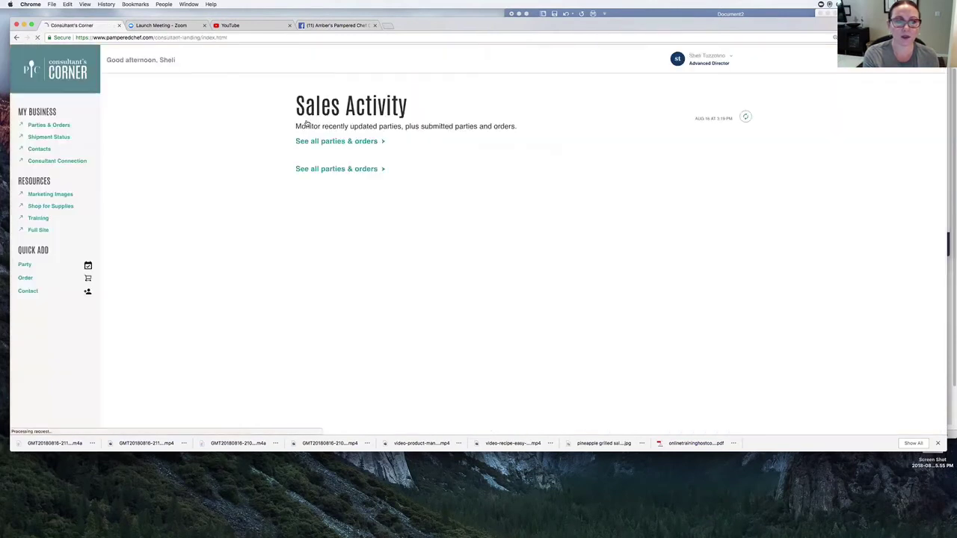
left_click(66, 196)
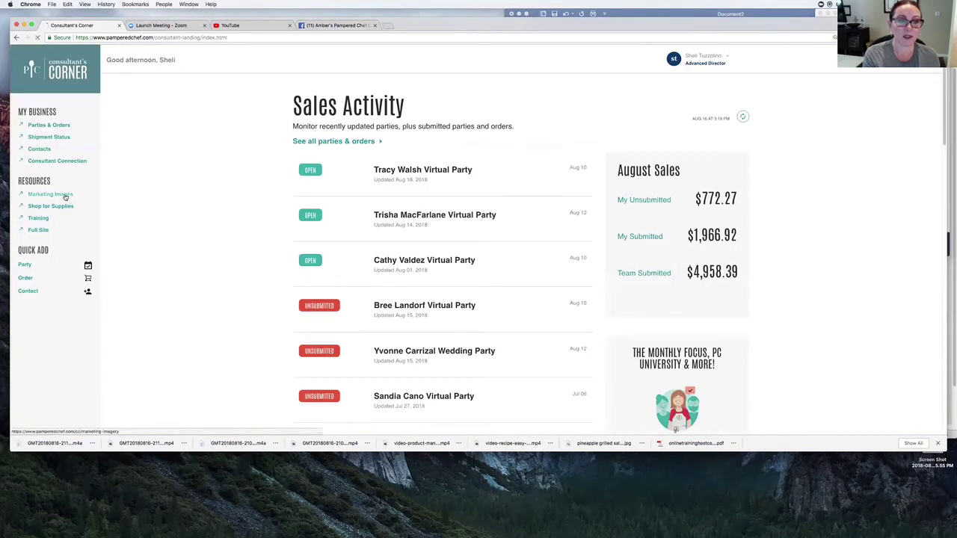
scroll(427, 329, "down", 10)
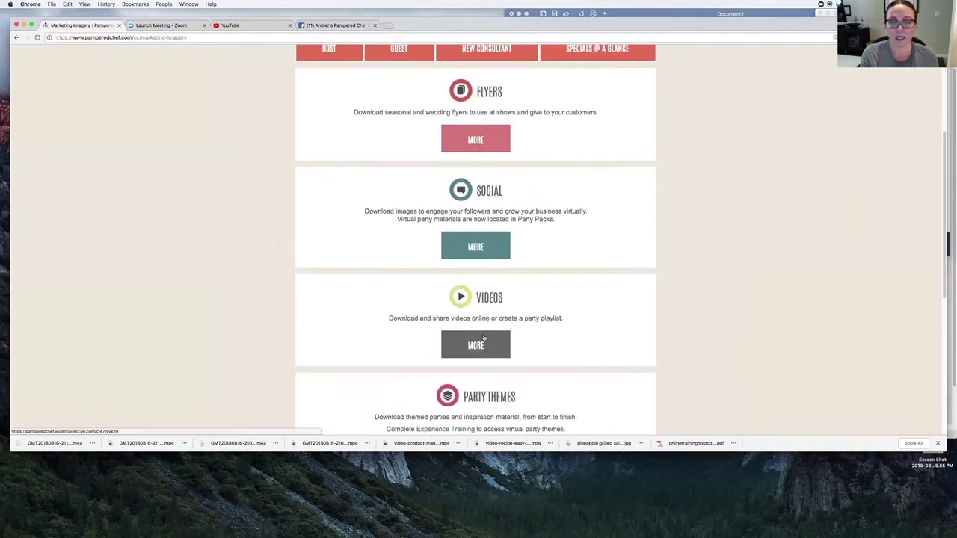
left_click(526, 288)
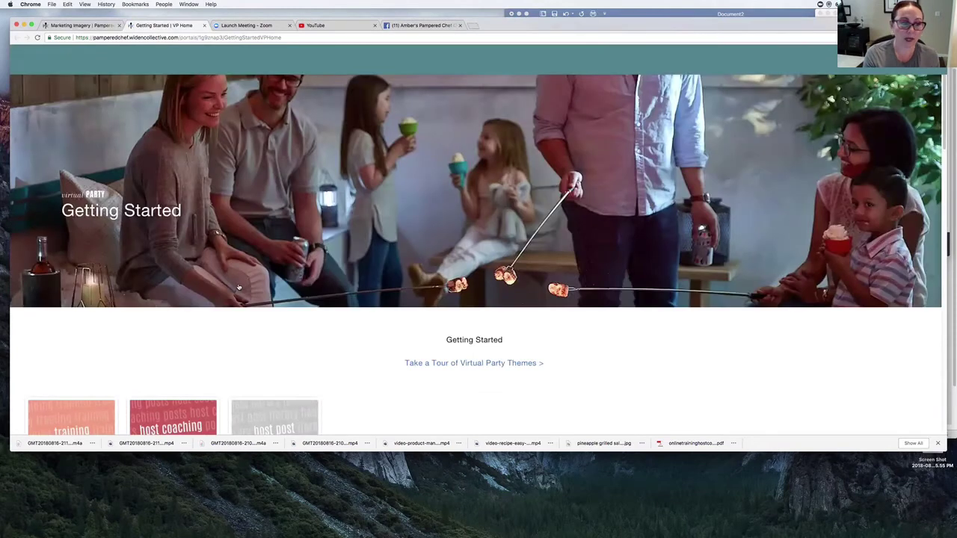
- Open the Everyday Fiesta party theme and its Party Set-up collection
scroll(239, 288, "down", 4)
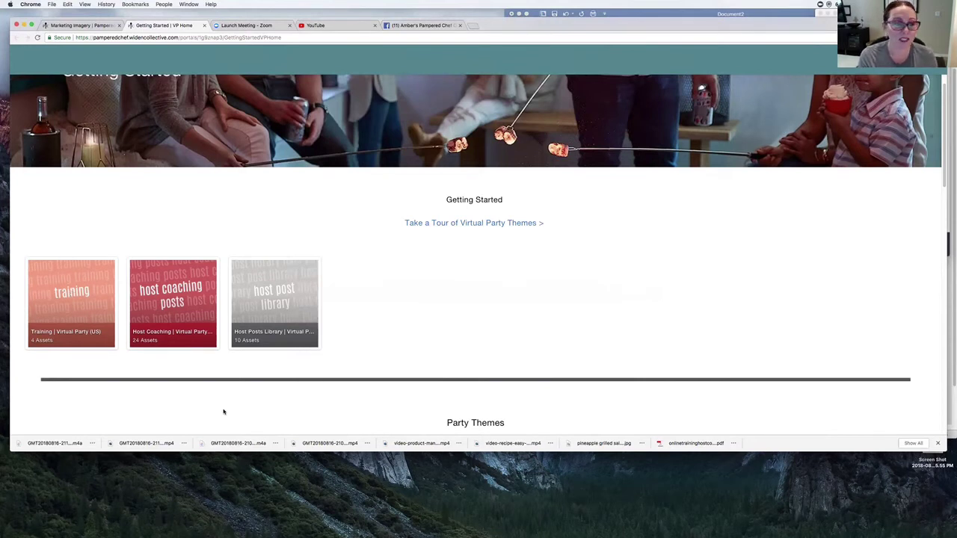
scroll(224, 412, "down", 3)
scroll(222, 412, "down", 4)
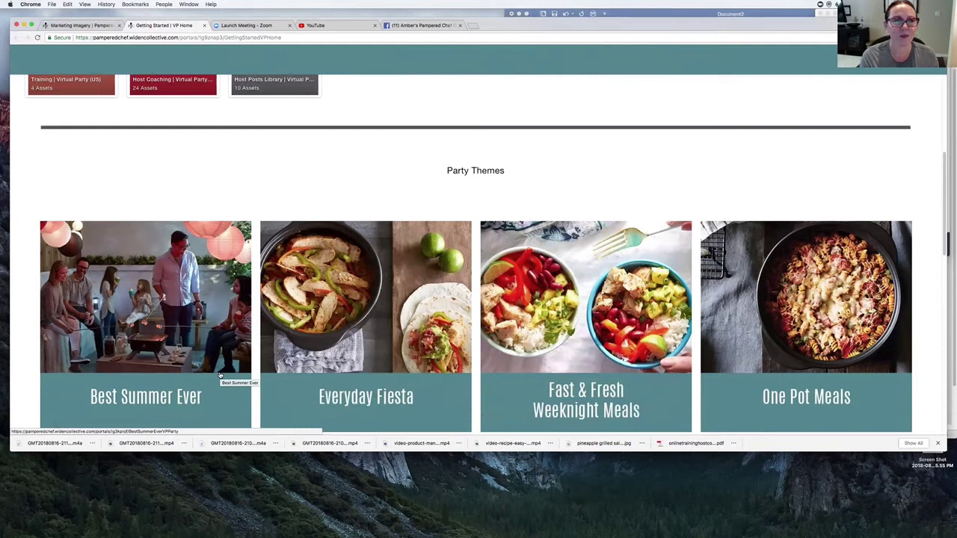
scroll(220, 375, "down", 1)
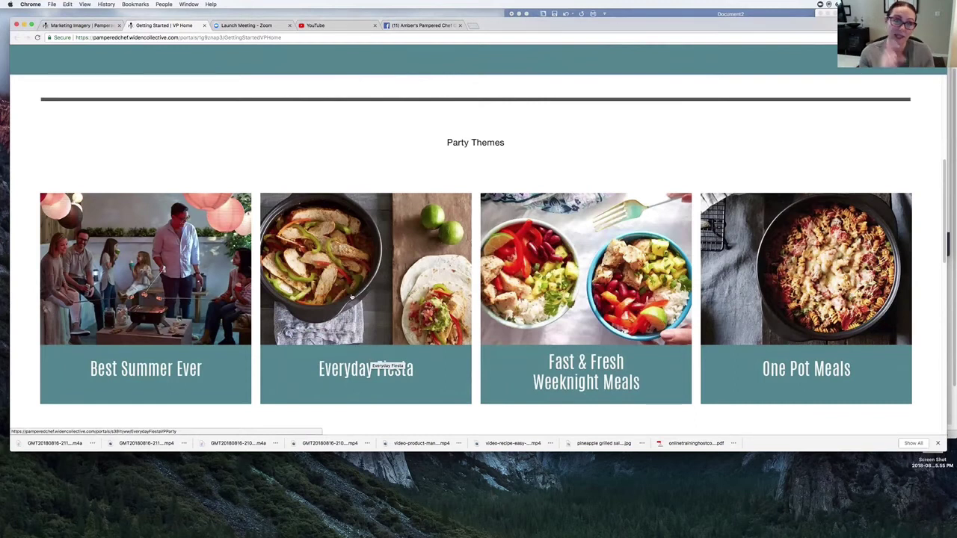
left_click(330, 299)
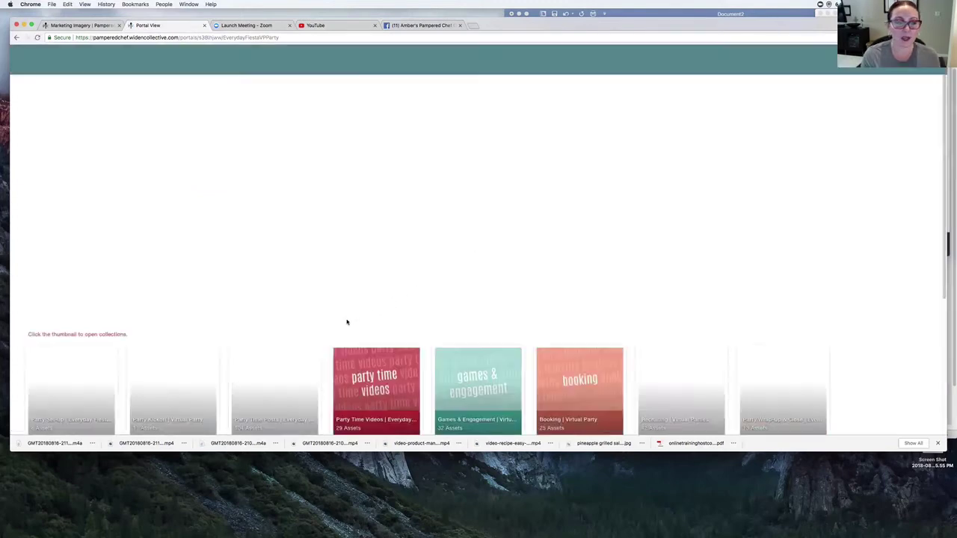
scroll(53, 259, "down", 3)
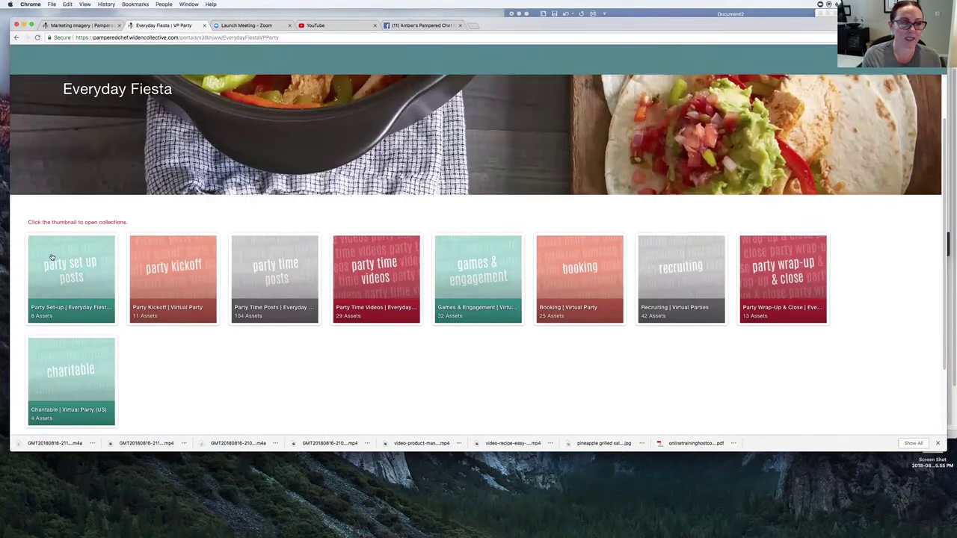
left_click(65, 271)
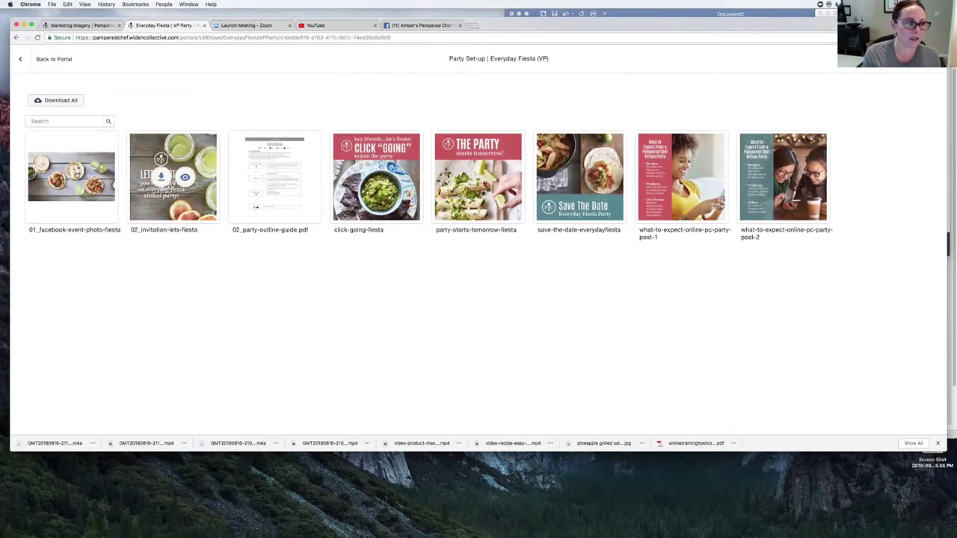
- Download 01_facebook-event-photo-fiesta and go back to the Facebook group
left_click(59, 180)
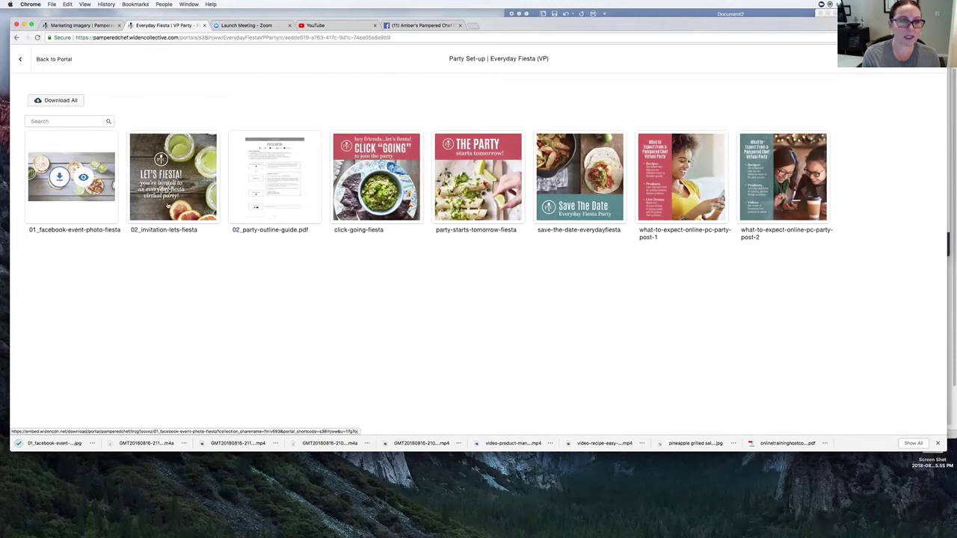
left_click(402, 26)
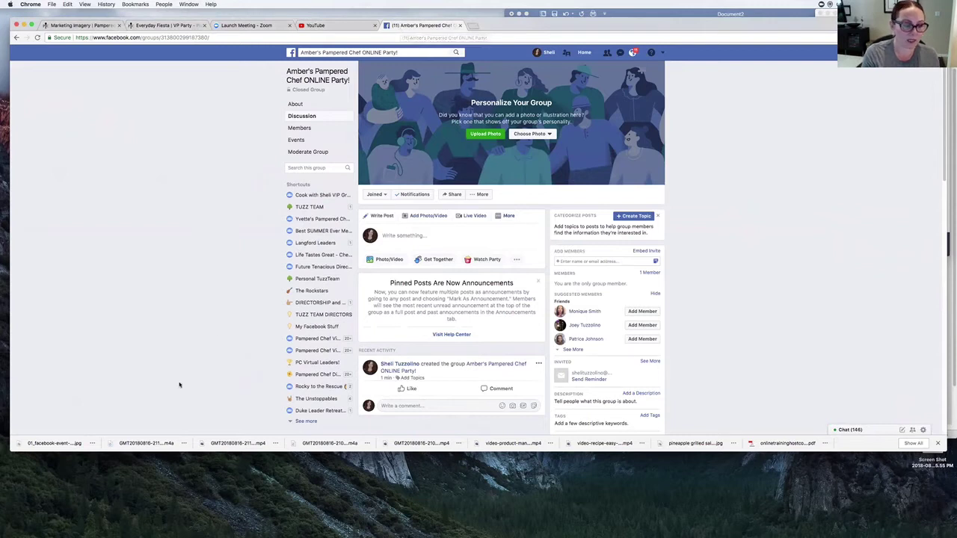
- Set the downloaded Fiesta event photo as the group cover and begin adding a description
left_click_drag(48, 443, 485, 132)
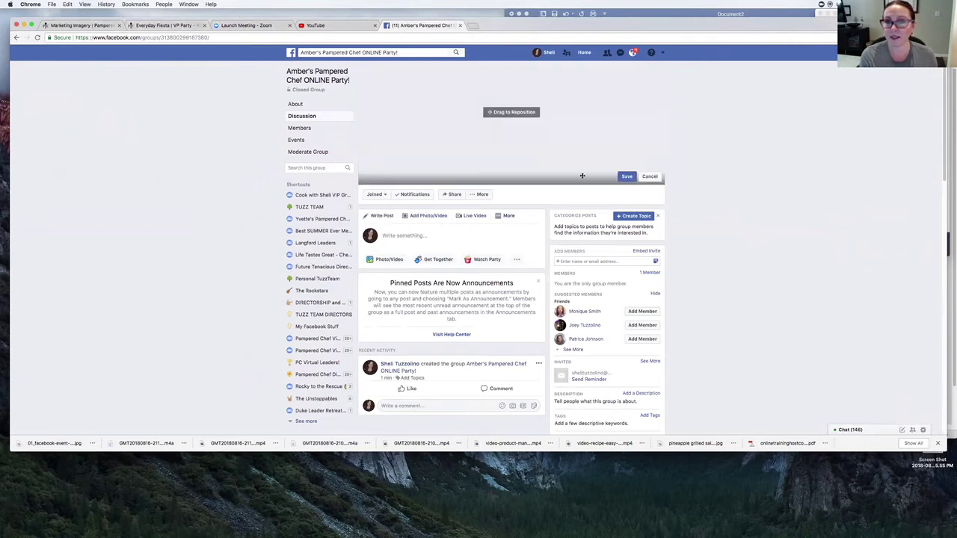
left_click(632, 179)
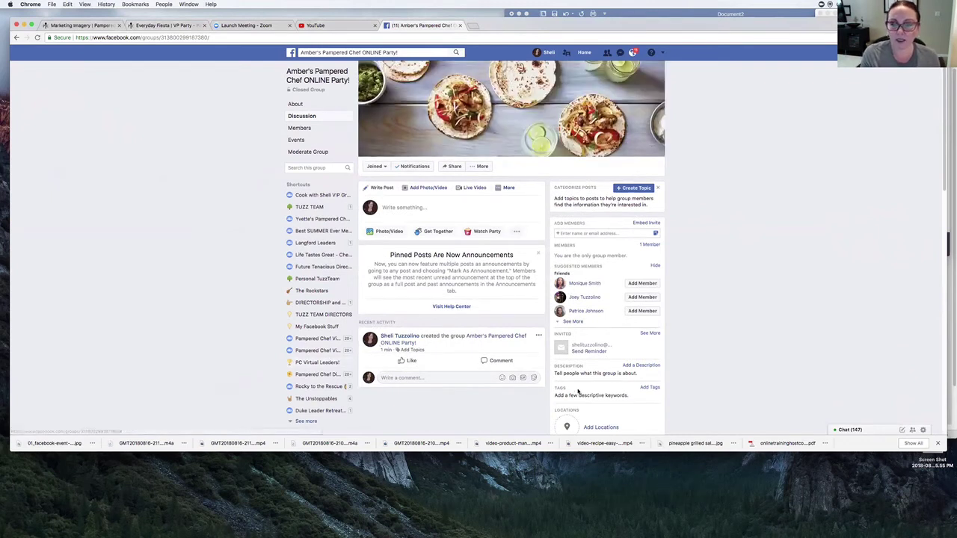
scroll(576, 392, "down", 2)
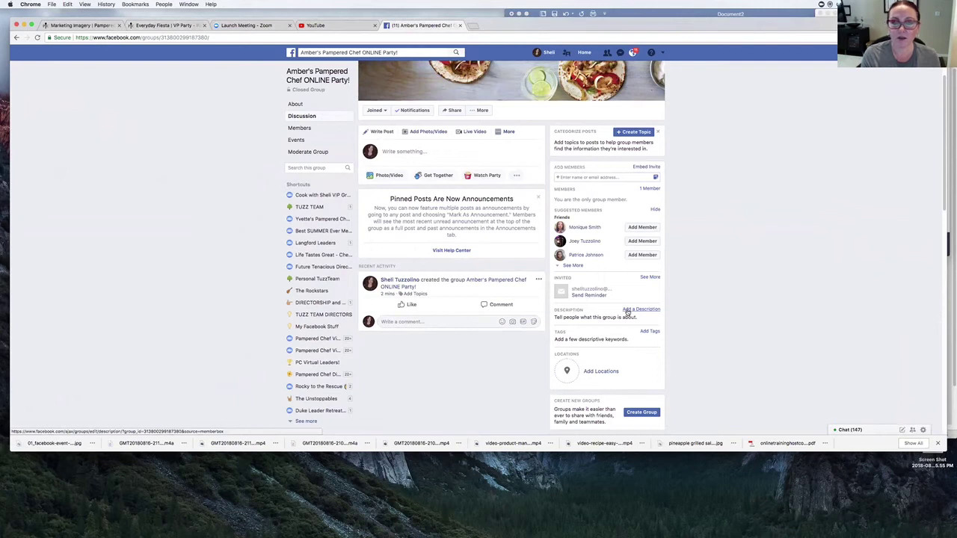
left_click(627, 312)
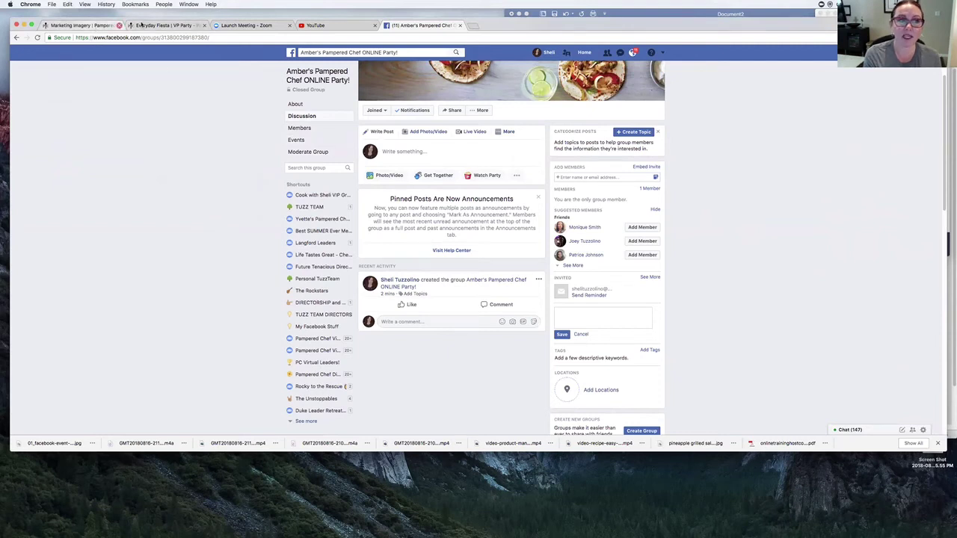
left_click(161, 26)
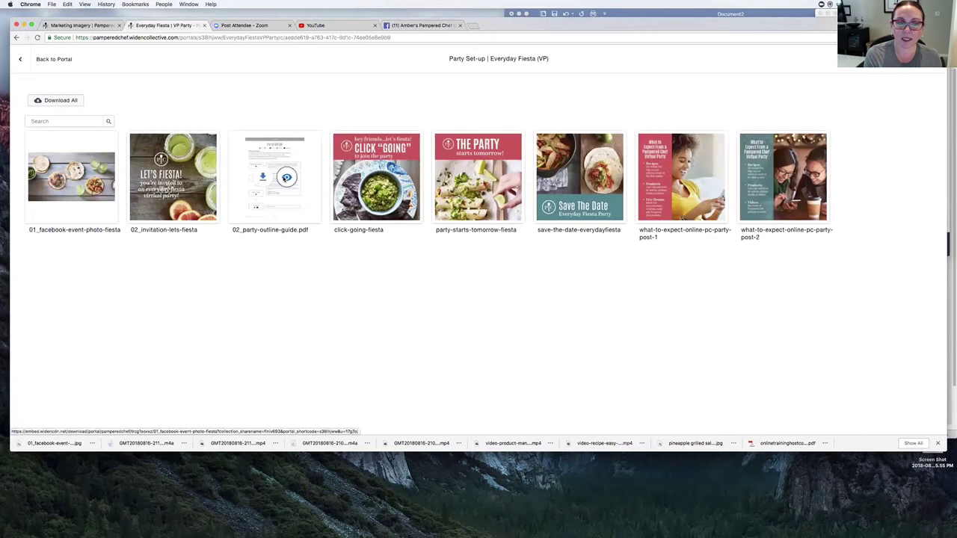
- Copy the Party Set Up text from 02_party-outline-guide.pdf and place the caret in the group description
left_click(285, 179)
scroll(416, 215, "up", 2)
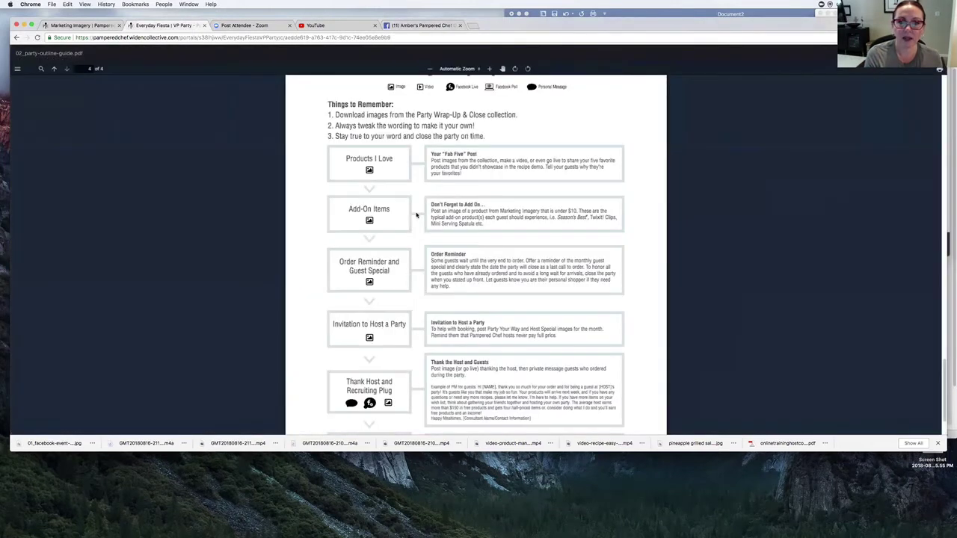
scroll(416, 215, "up", 10)
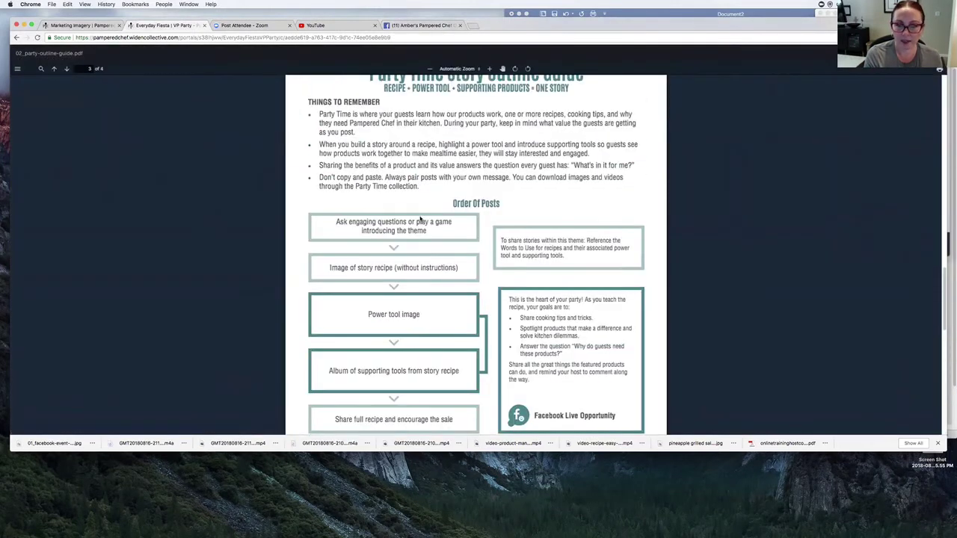
scroll(420, 219, "up", 10)
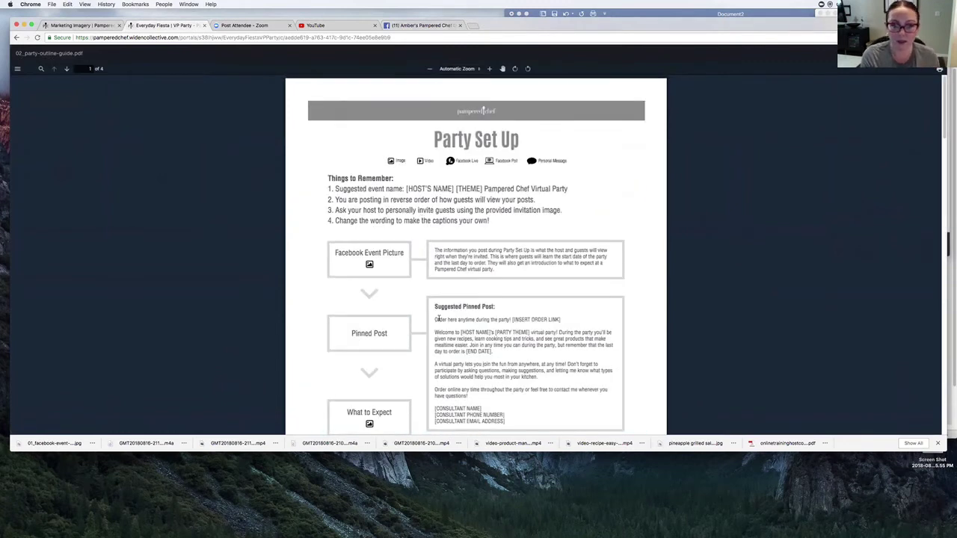
scroll(467, 308, "down", 1)
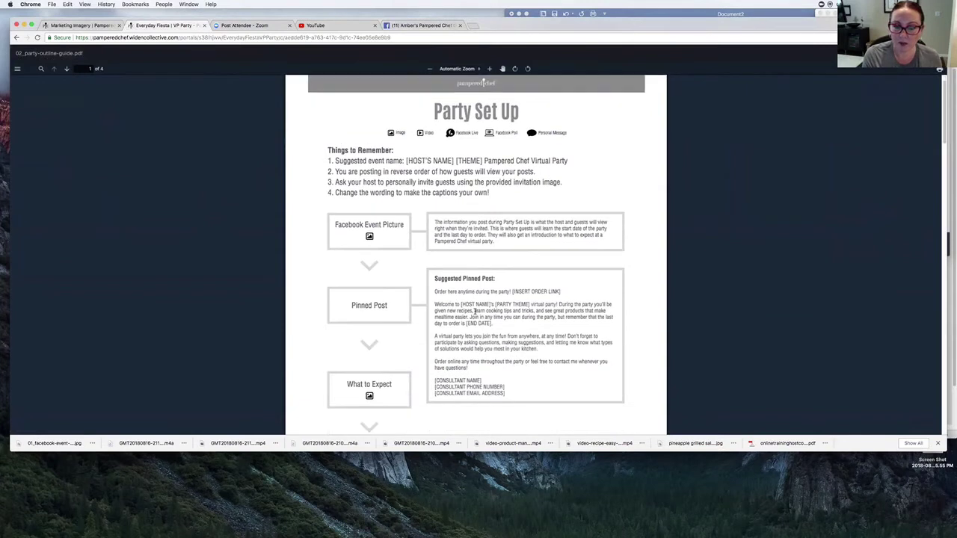
left_click_drag(434, 291, 503, 386)
key("super+a")
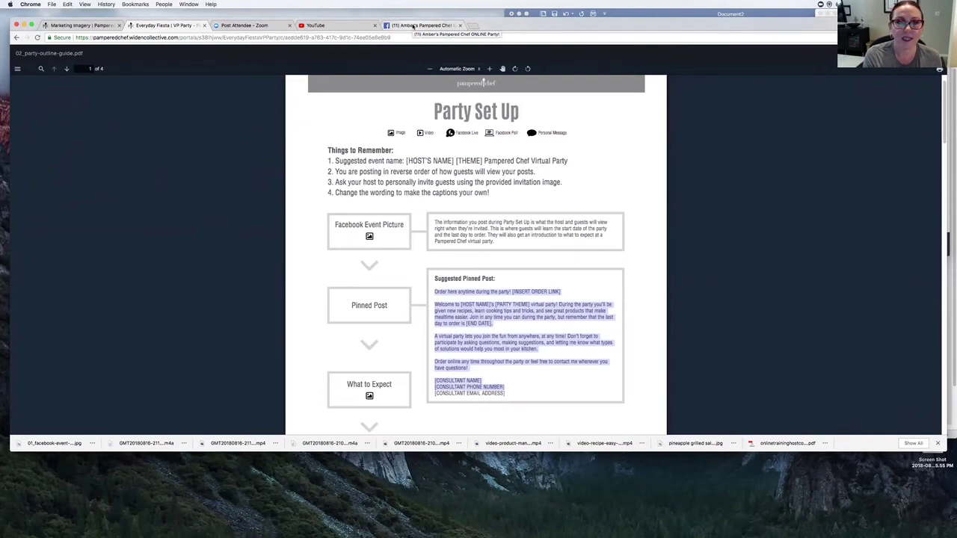
left_click(412, 27)
left_click(573, 320)
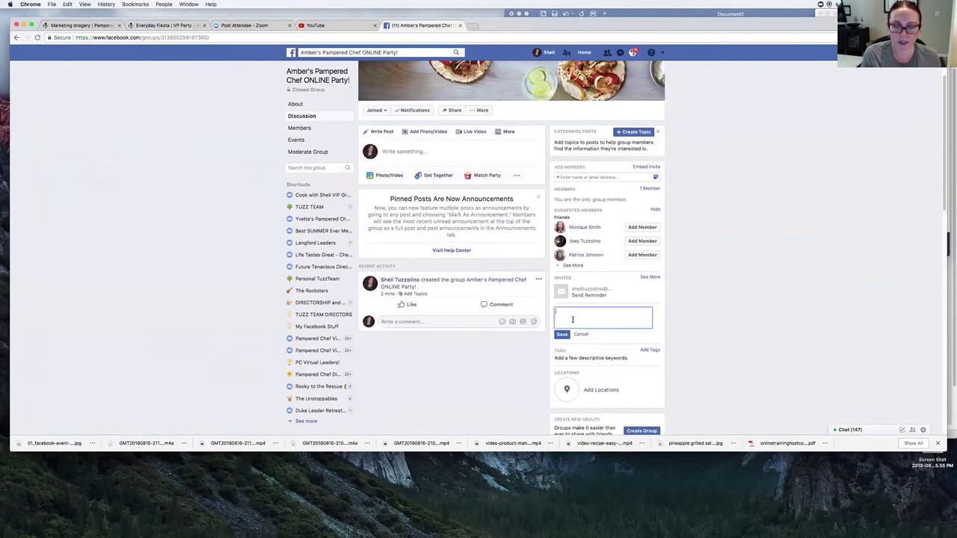
- Paste the pinned-post text into the group description, then open Parties & Orders in Consultant's Corner
type("Order here anytime during the party! [INSERT ORDER LINK]Welcome to [HOST NAME]'s [PARTY THEME] virtual party! During the party you'll be given new recipes, learn cooking tips and tricks, and see great products that make mealtime easier. Join in any time you can during the party, but remember that the last day to order is [END DATE].A virtual party lets you join the fun from anywhere, at any time! Don't forget to participate by asking questions, making suggestions, and letting me know what types of solutions would help you most in your kitchen.Order online any time throughout the party or feel free to contact me whenever you have questions! [CONSULTANT NAME][CONSULTANT PHONE NUMBER]")
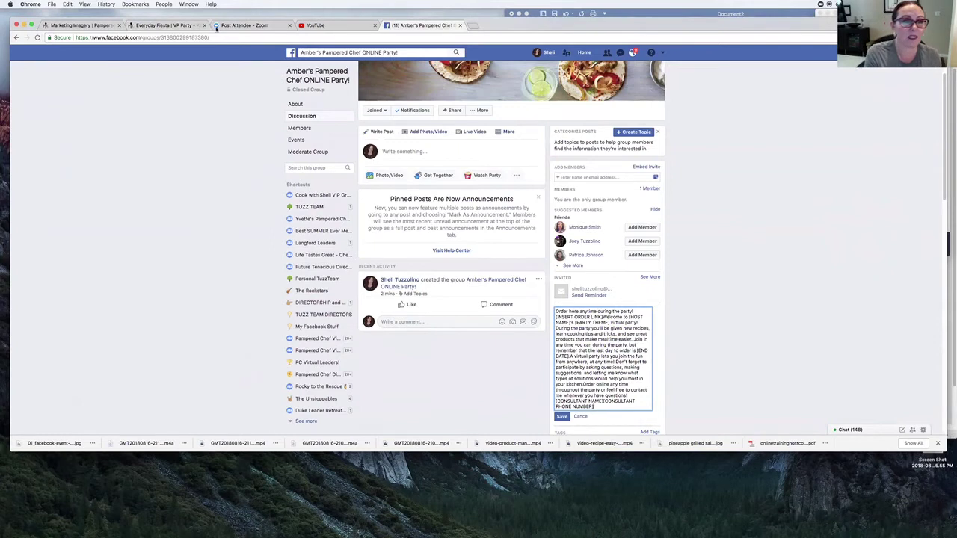
left_click(86, 26)
scroll(254, 90, "up", 10)
scroll(276, 127, "up", 2)
mouse_move(391, 95)
left_click(399, 116)
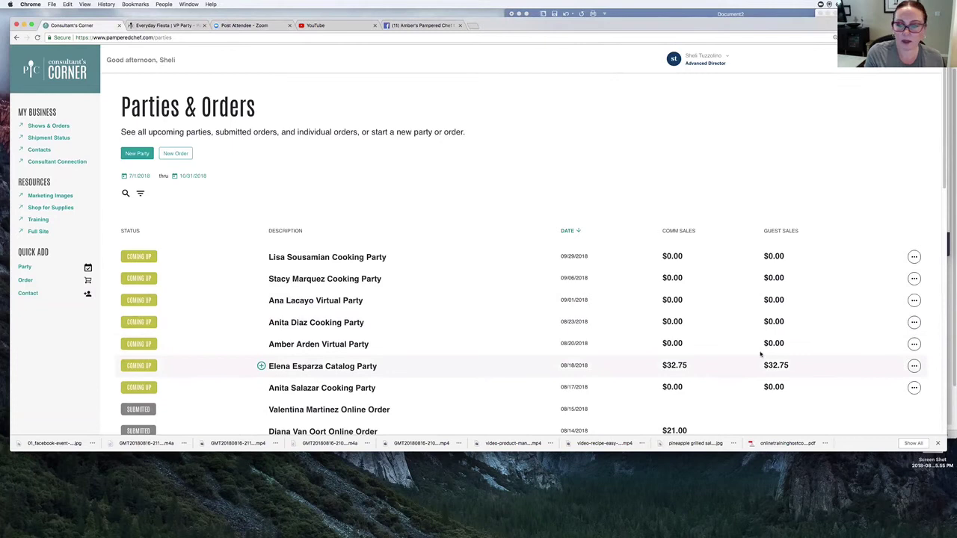
- Copy the Show URL from the host's virtual party Edit Party Page
left_click(915, 345)
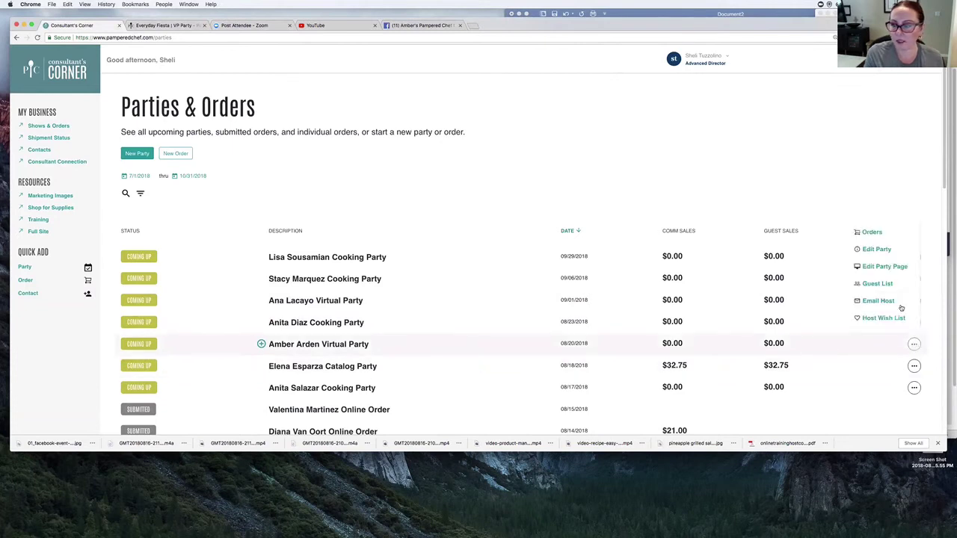
left_click(887, 267)
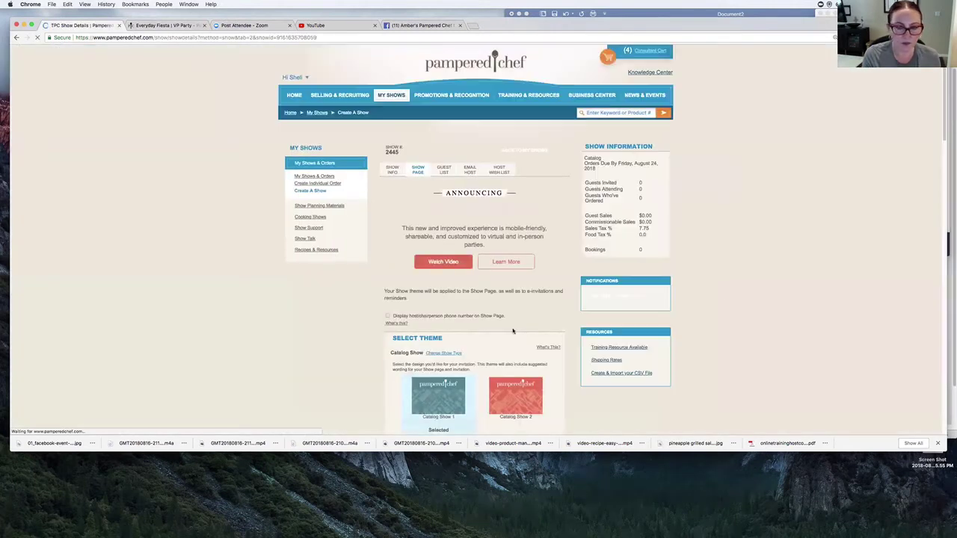
scroll(481, 332, "down", 5)
scroll(480, 332, "down", 2)
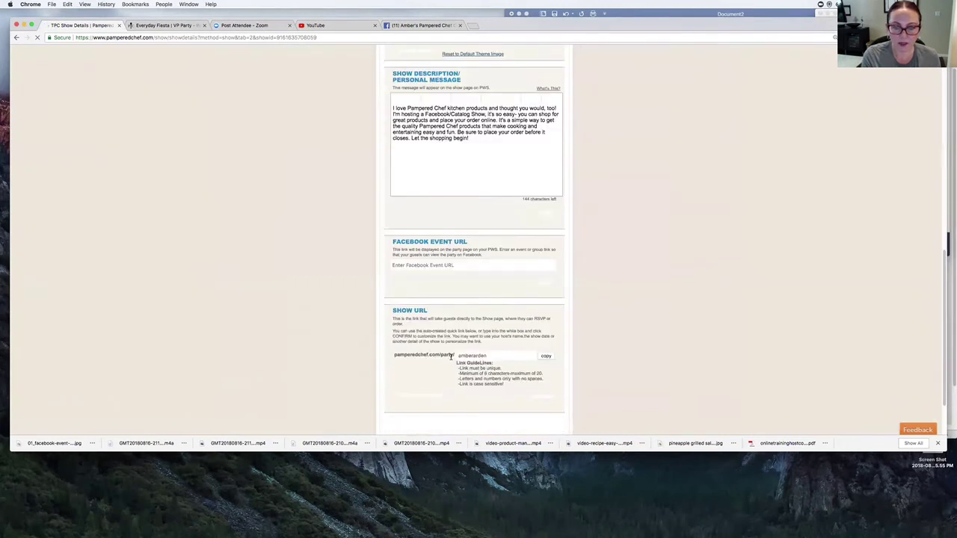
left_click(544, 357)
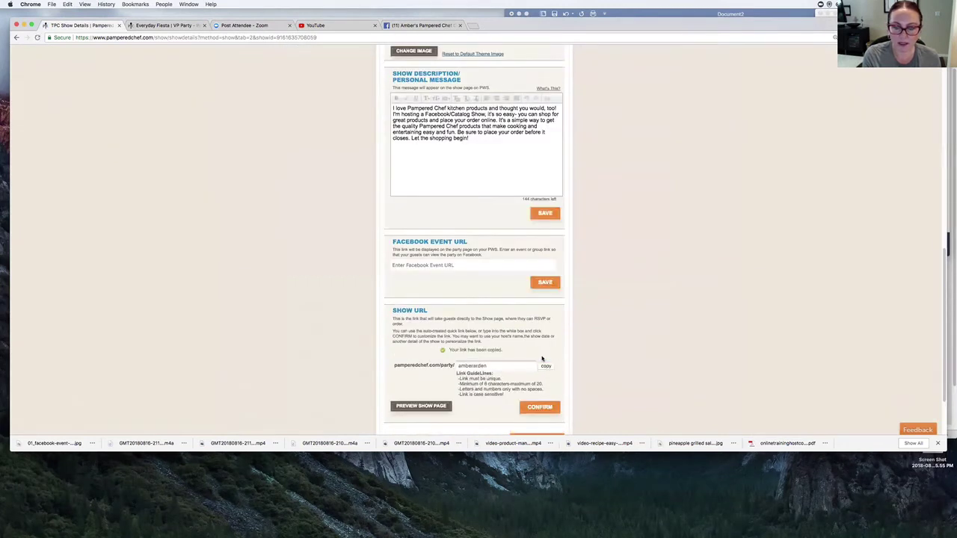
left_click(415, 26)
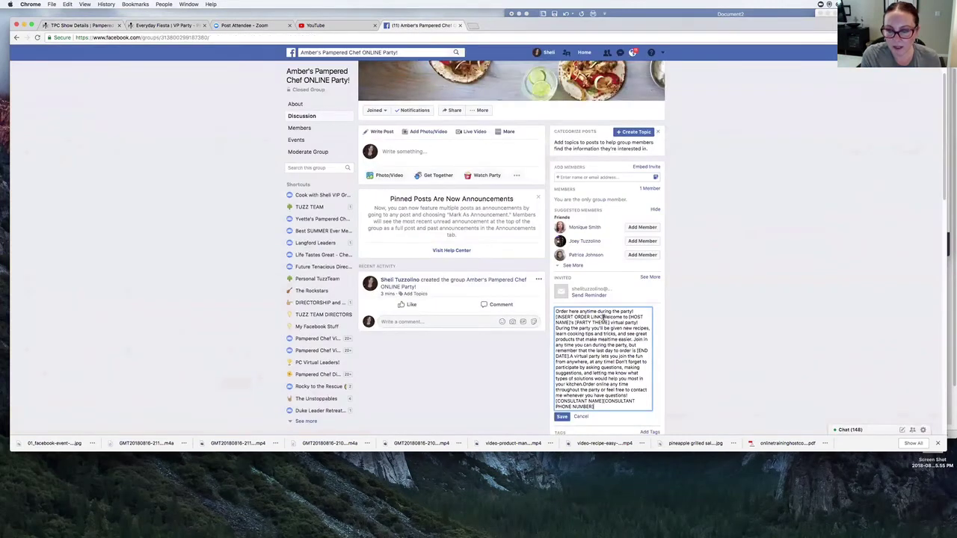
- Replace the order-link, host-name and theme placeholders with the show link, host's first name and 'Everyday Fiesta'
left_click_drag(602, 317, 554, 316)
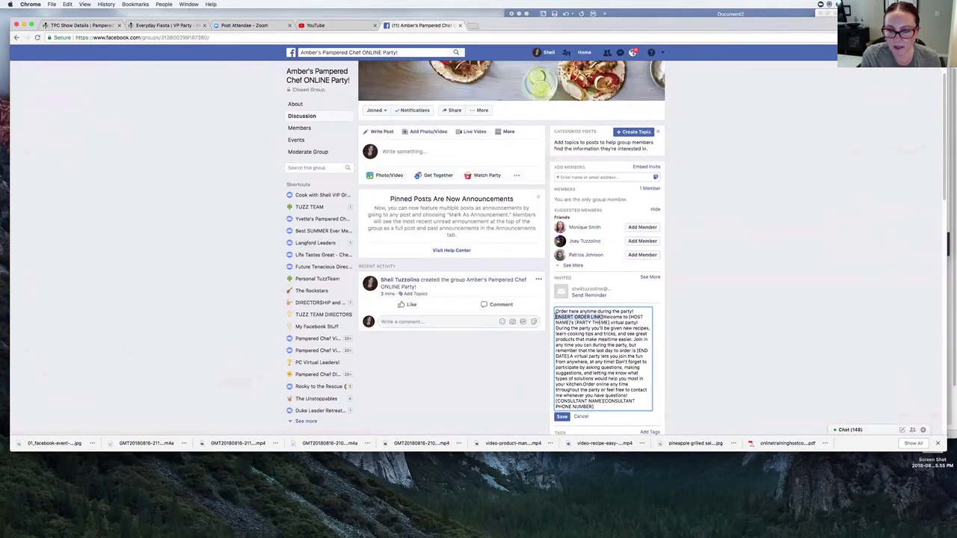
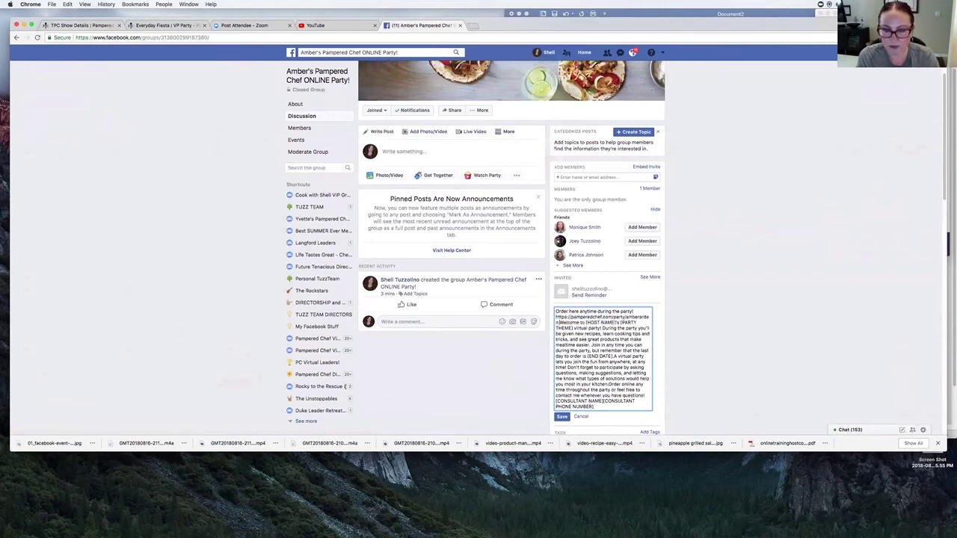
key("Return")
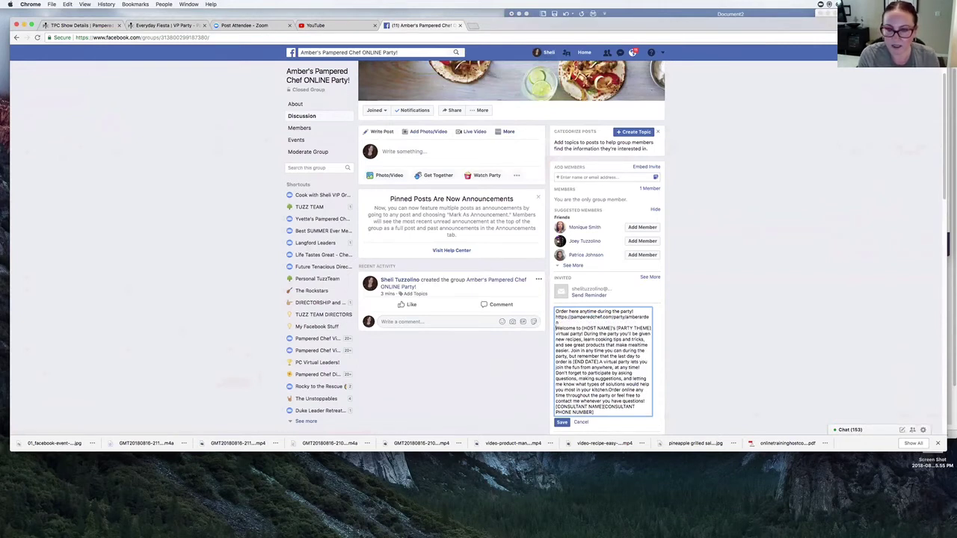
left_click_drag(582, 330, 614, 330)
type("Amber")
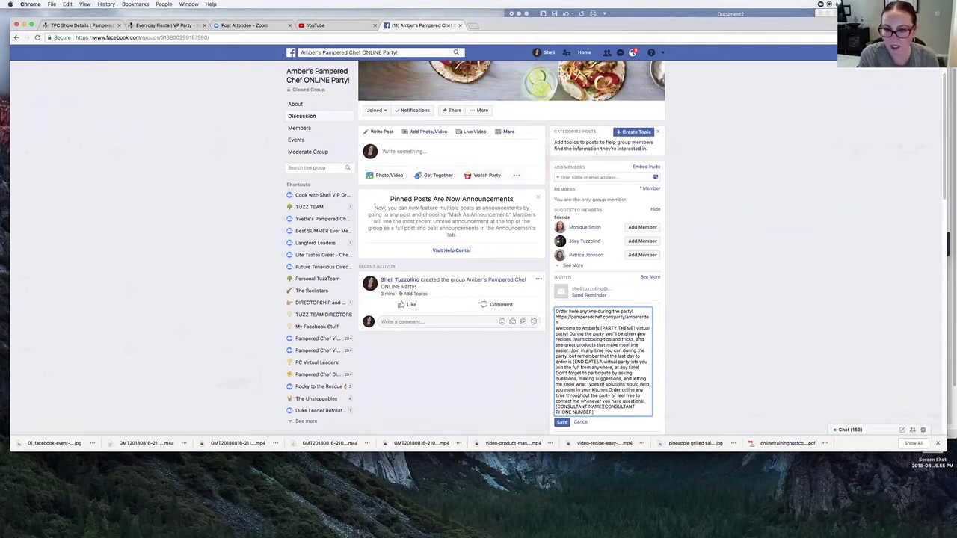
left_click_drag(634, 329, 600, 328)
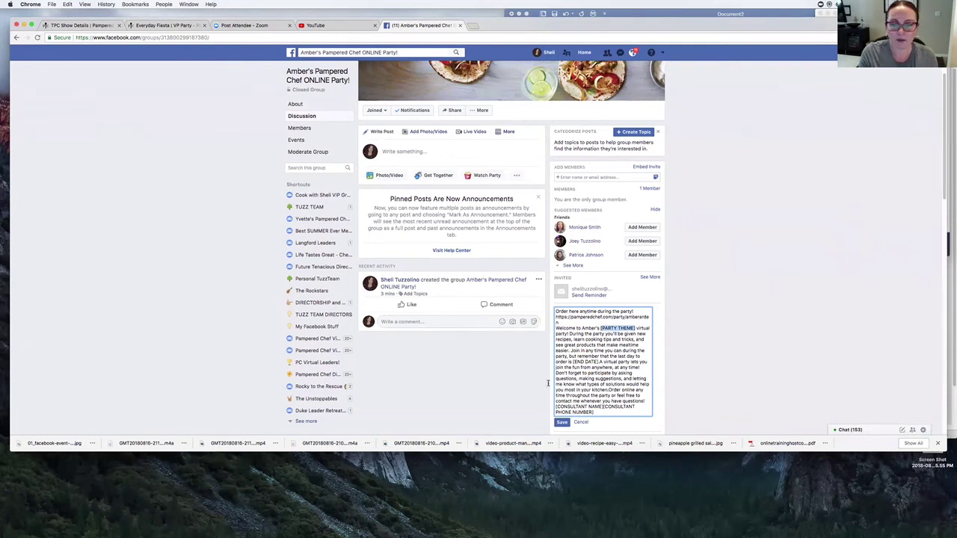
type("Everyday F")
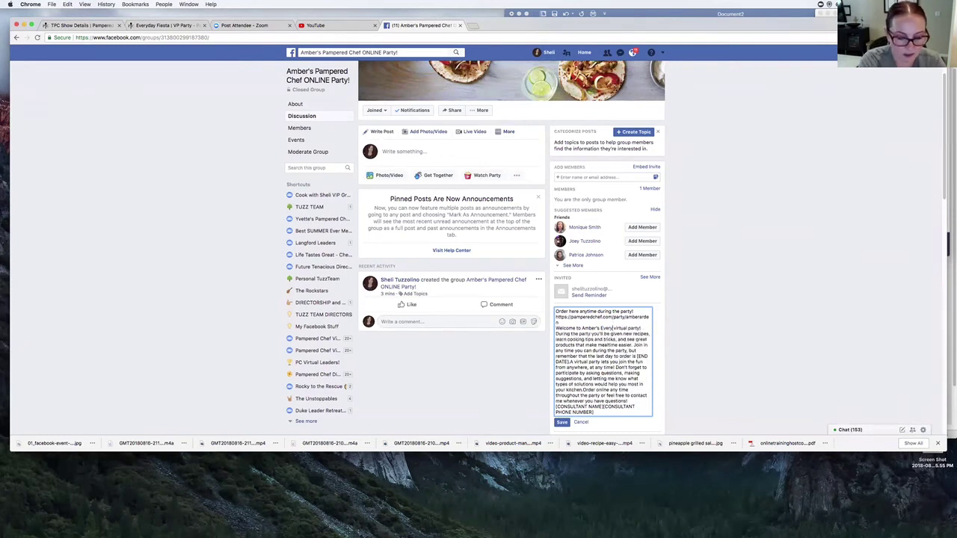
type("iesta")
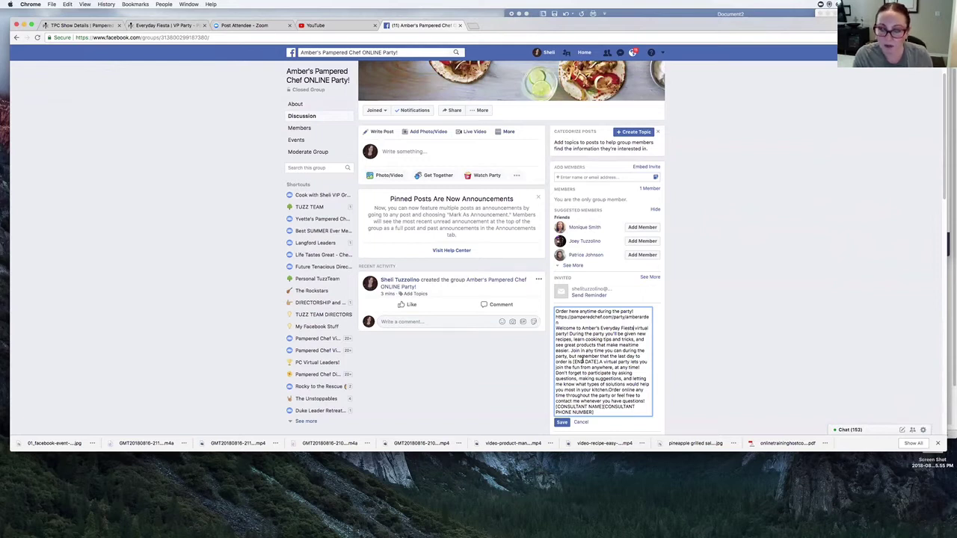
- Replace the end-date placeholder with 'Friday, August' and check the party dates in the show info
left_click_drag(572, 362, 598, 361)
left_click(598, 361)
key("BackSpace")
key("BackSpace")
key("BackSpace")
key("BackSpace")
key("BackSpace")
key("BackSpace")
key("BackSpace")
key("BackSpace")
key("BackSpace")
key("BackSpace")
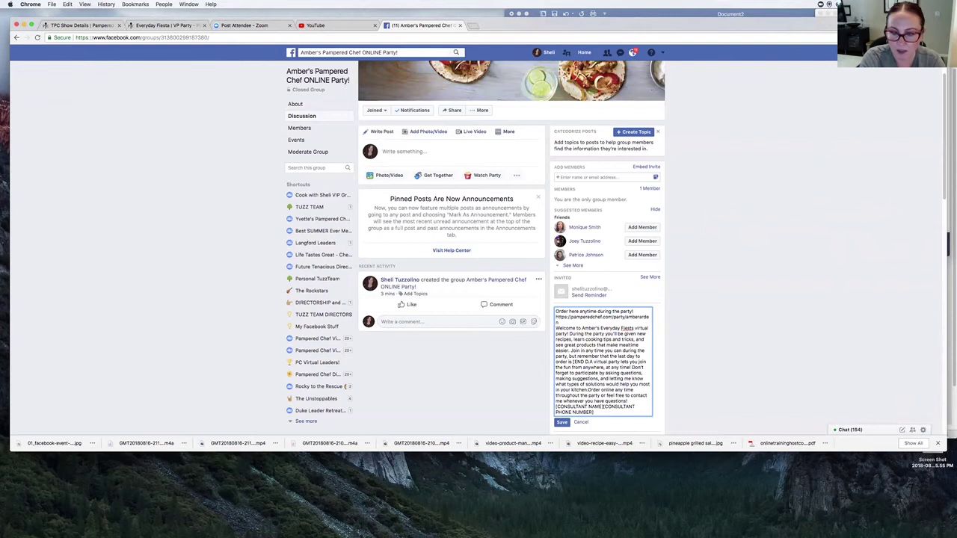
type("Friday, Aug")
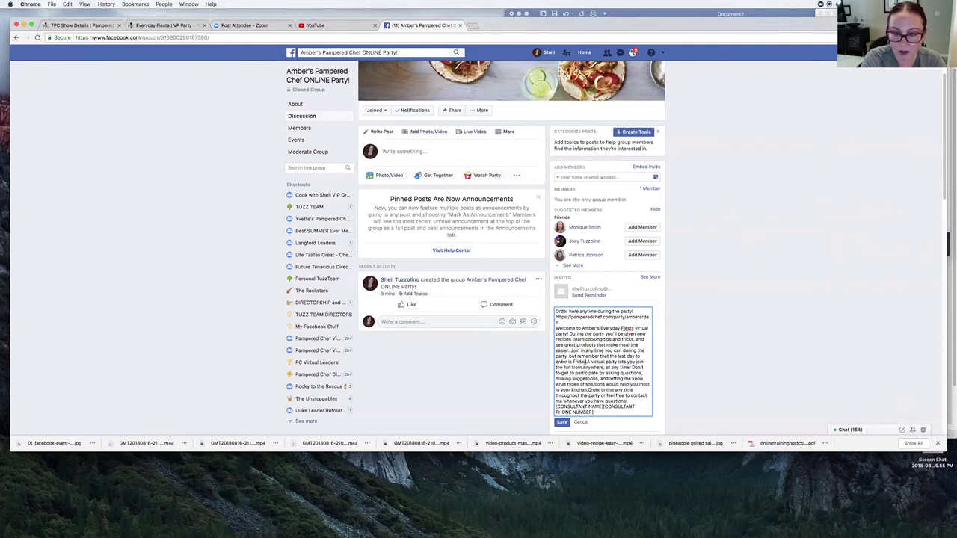
type("ust.")
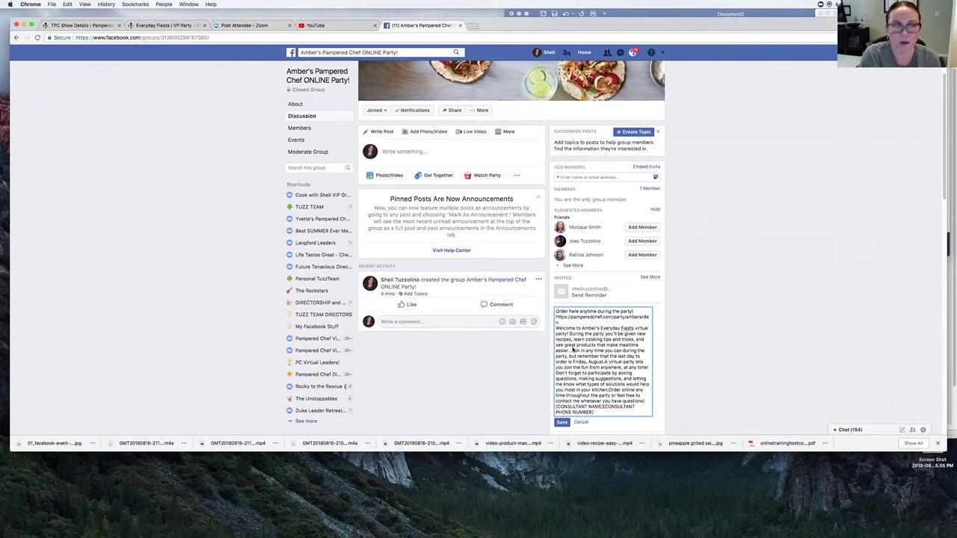
left_click(78, 25)
scroll(246, 194, "up", 10)
left_click(392, 169)
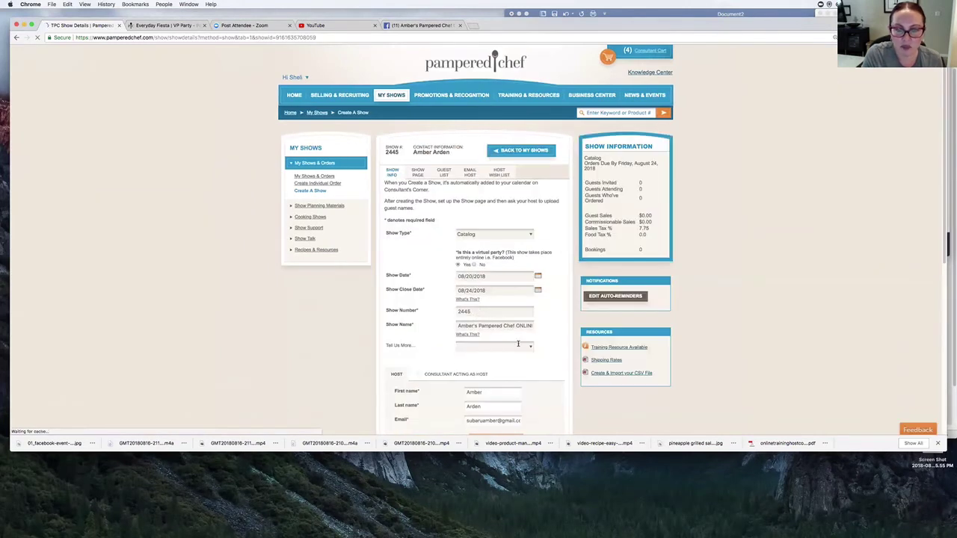
left_click(420, 25)
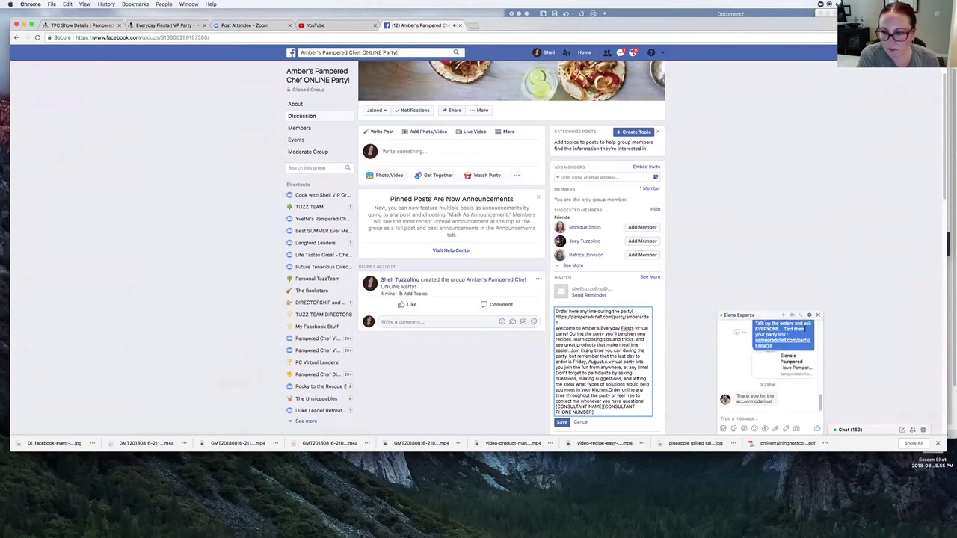
- Close the chat, add '24th.' after 'Friday, August', and move 'A virtual party' onto its own line
left_click(818, 315)
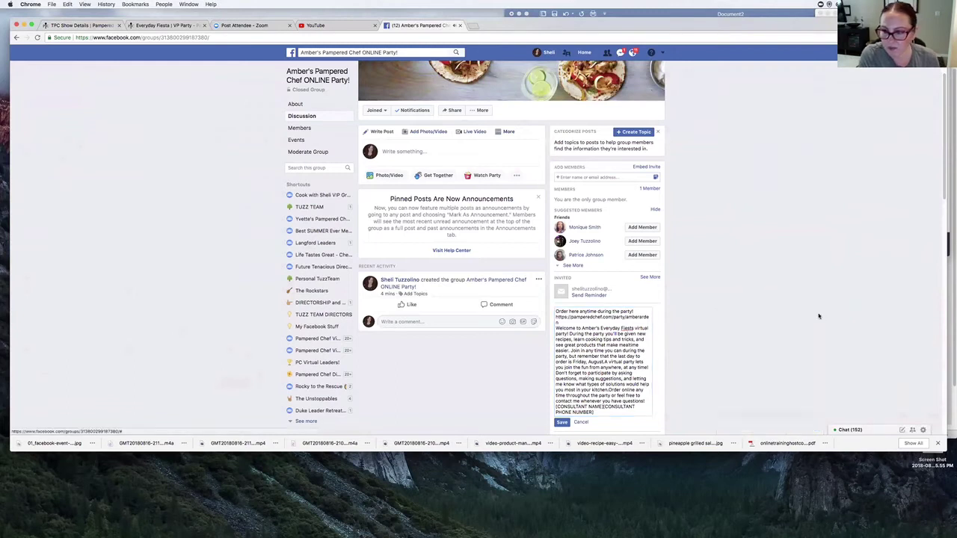
left_click(602, 361)
type("24th.")
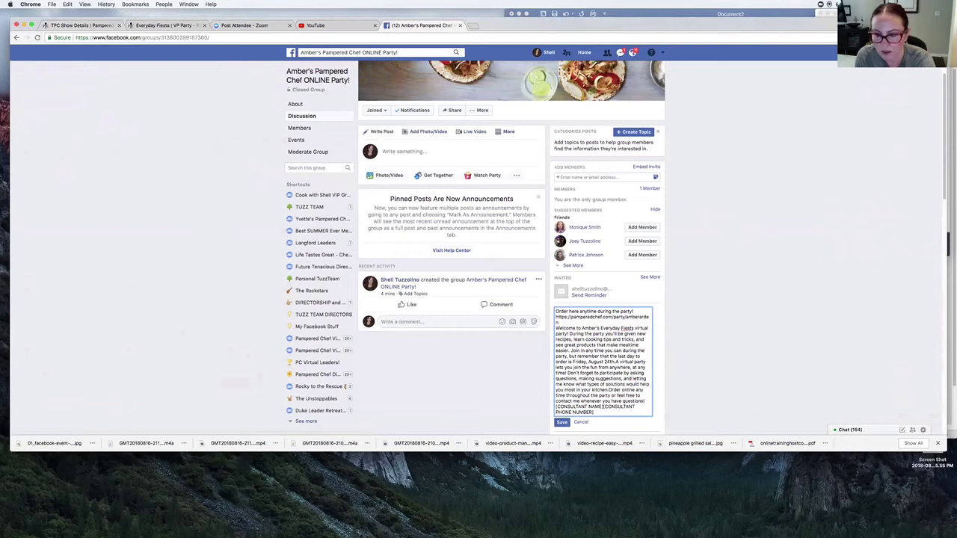
key("Return")
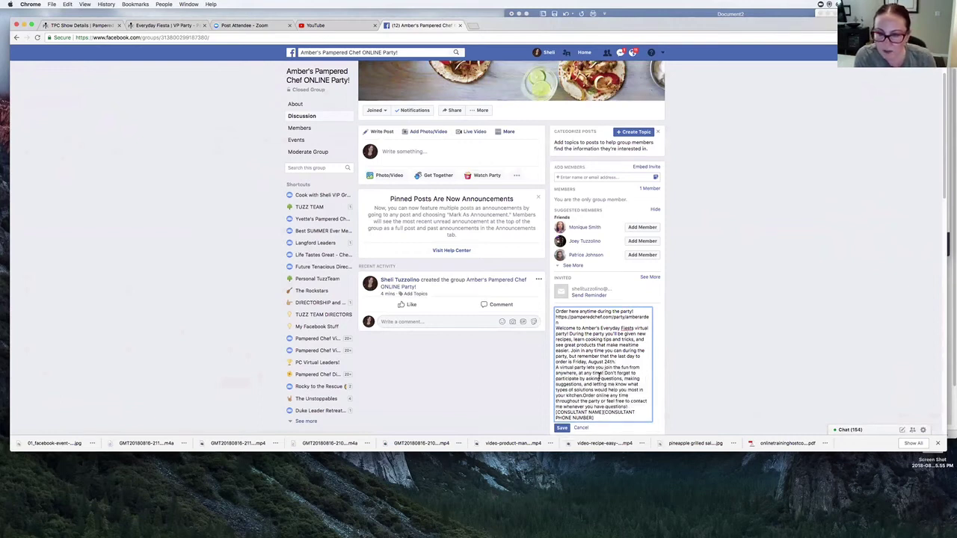
scroll(598, 376, "down", 1)
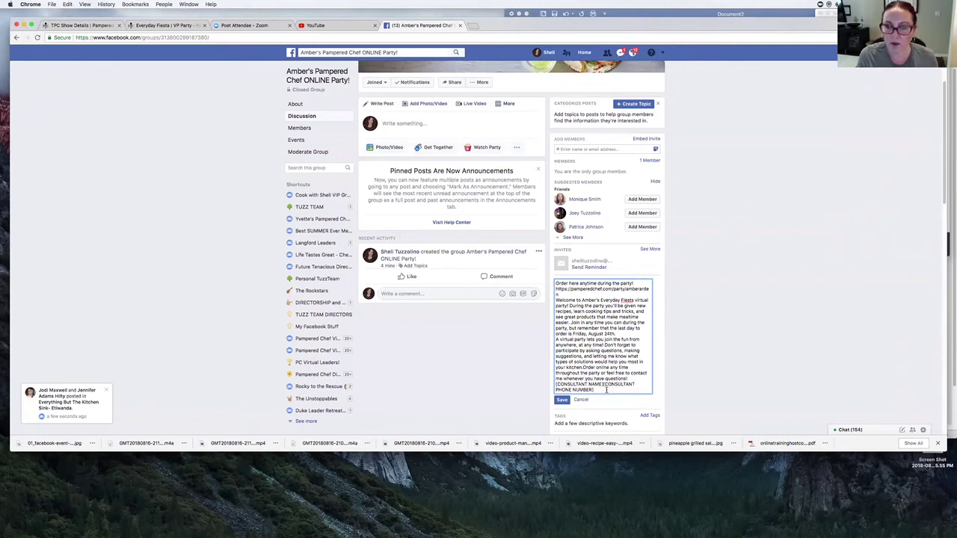
scroll(605, 392, "down", 1)
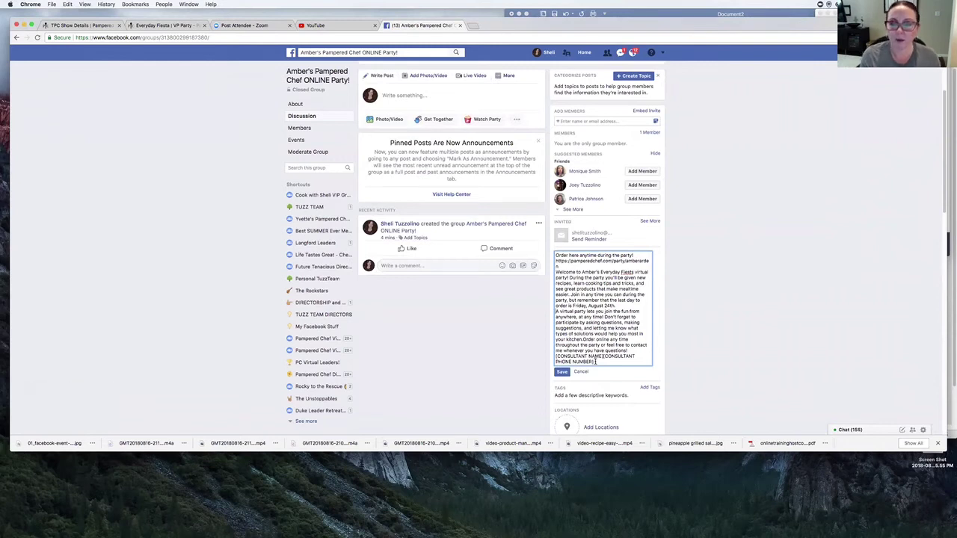
- Separate 'Fiesta virtual' into two words and clear the consultant name and phone placeholders
left_click(634, 273)
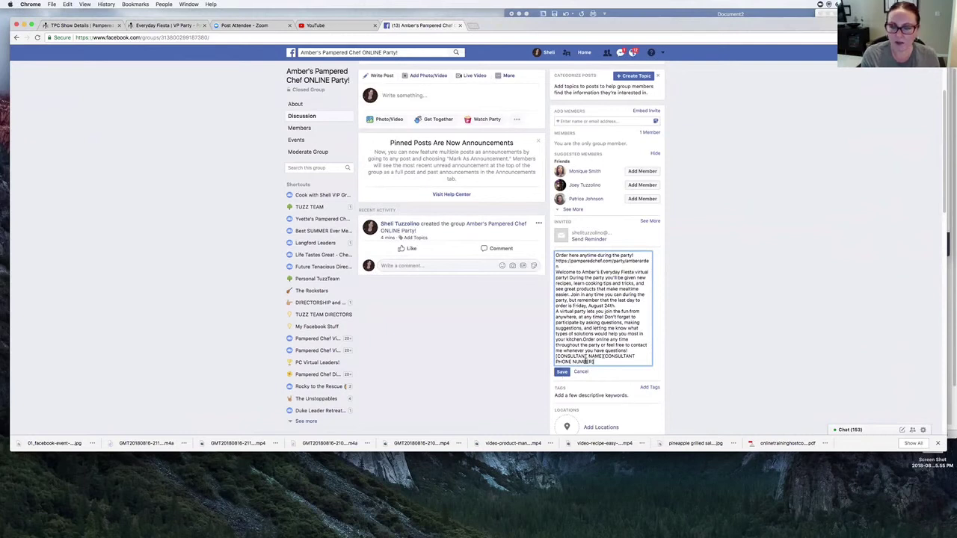
left_click_drag(594, 362, 550, 359)
type("Sheli")
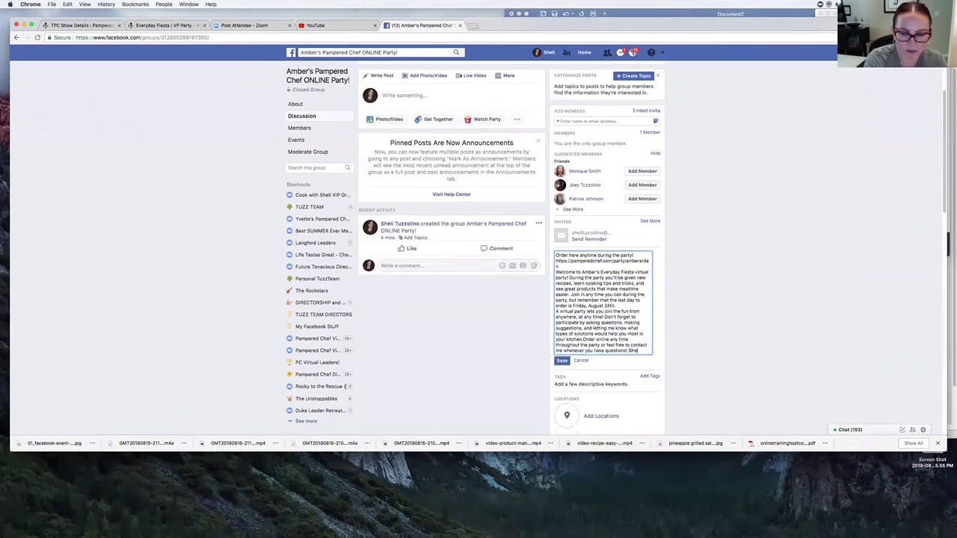
key("BackSpace")
key("BackSpace")
key("BackSpace")
key("BackSpace")
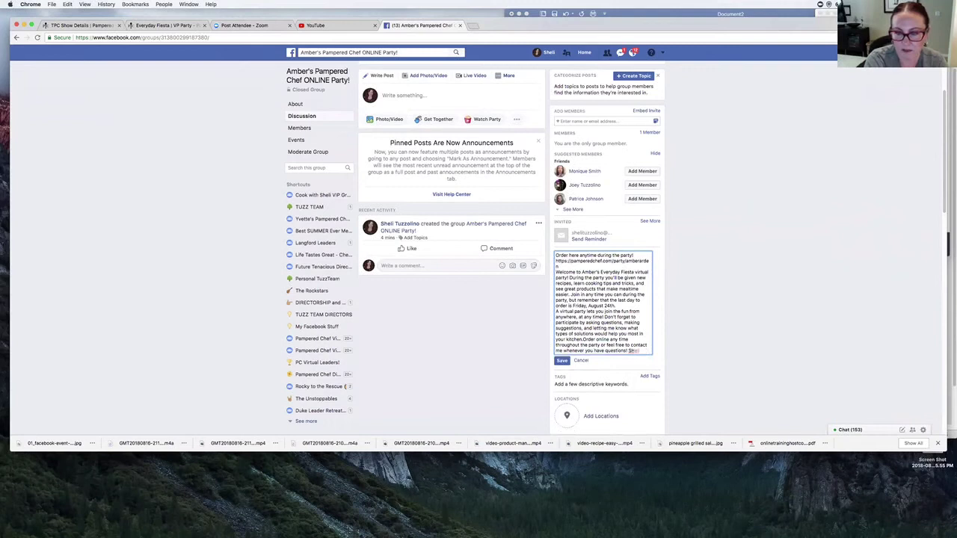
key("BackSpace")
- Add the consultant's name and 'cell/text me' phone number on separate lines, then save the description
key("Return")
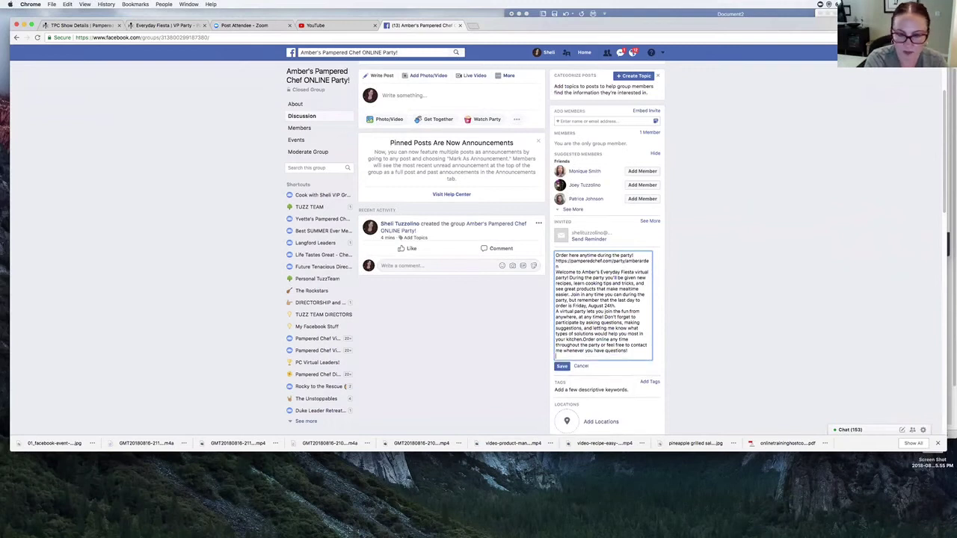
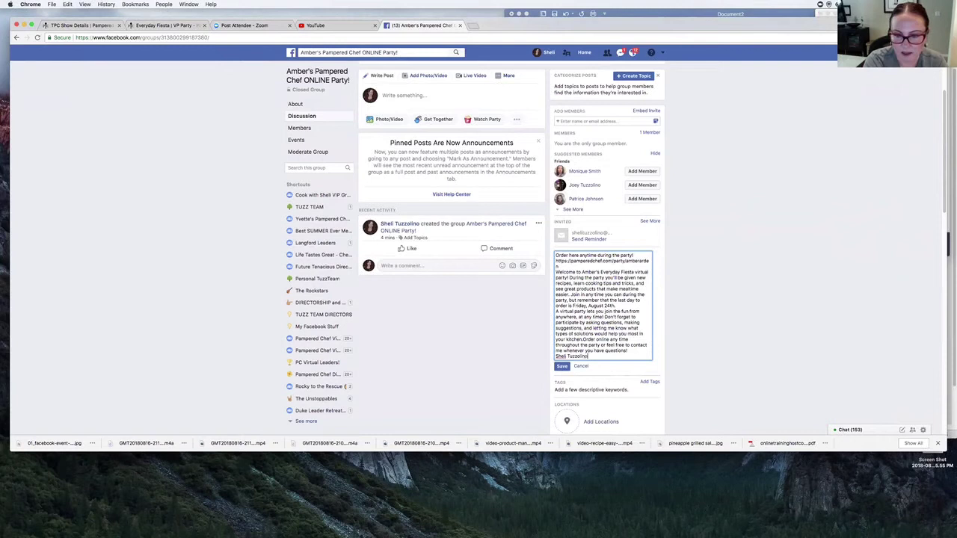
key("Return")
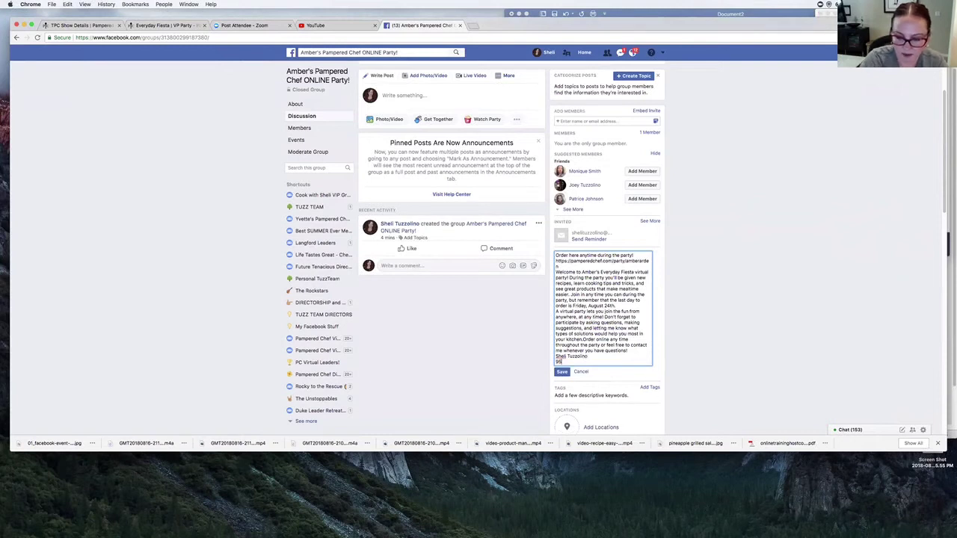
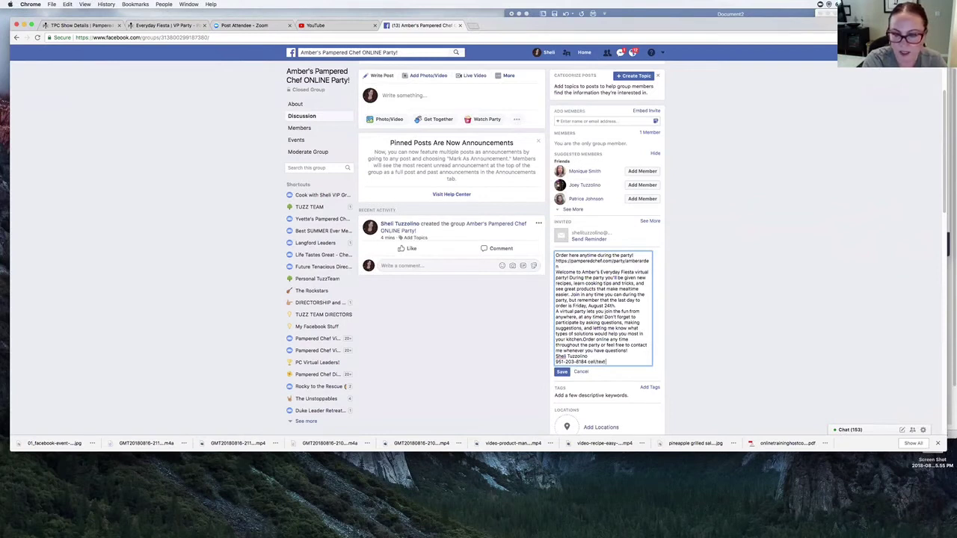
key("Return")
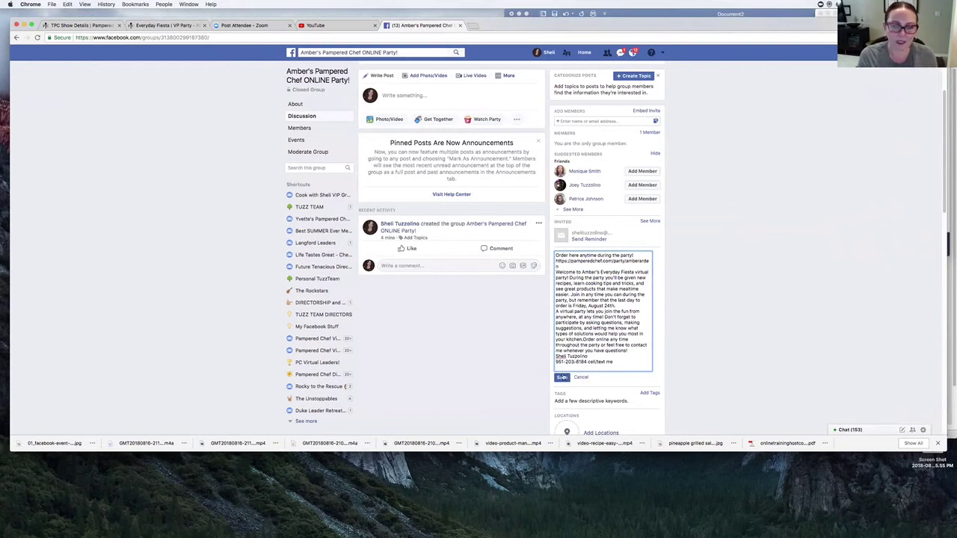
left_click(562, 378)
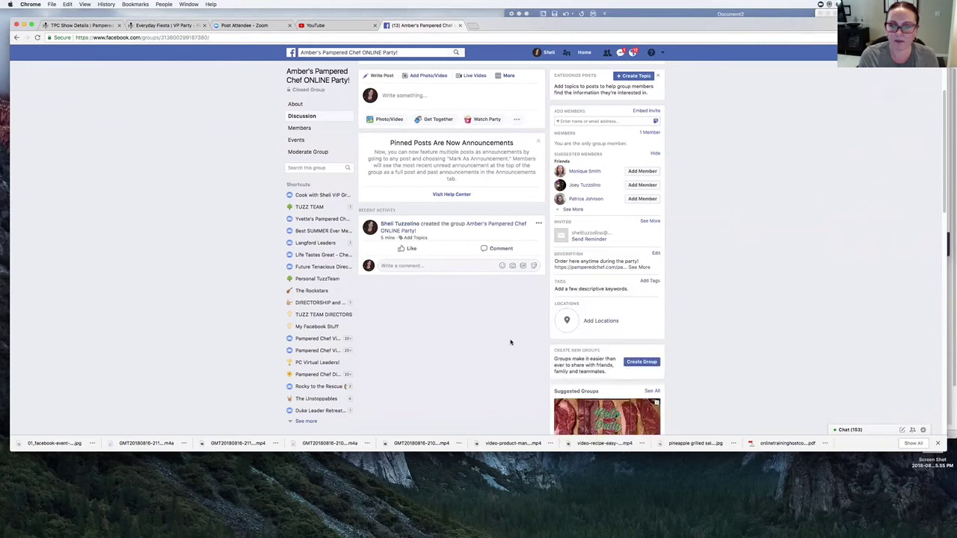
- Reload the group page and mark the description post as an announcement
left_click(400, 38)
key("Return")
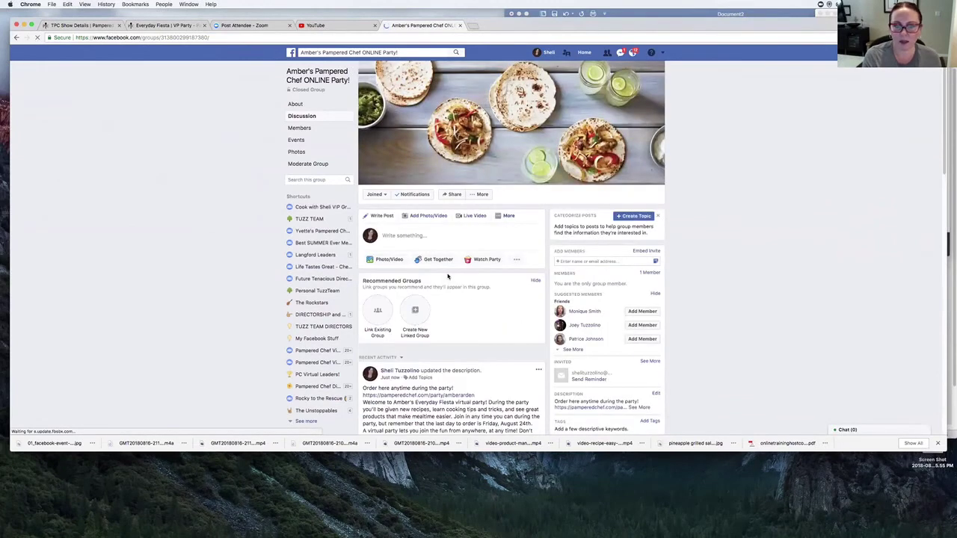
scroll(446, 287, "down", 3)
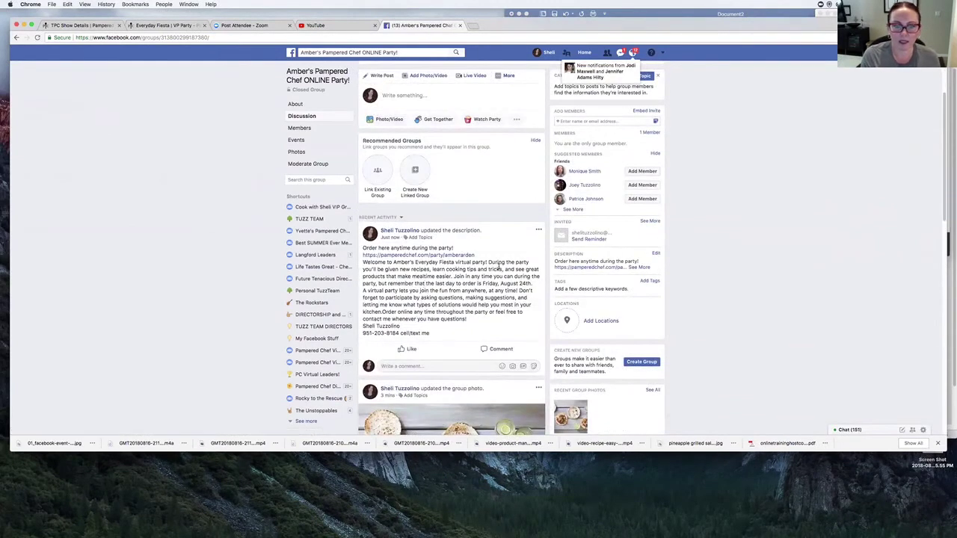
left_click(539, 230)
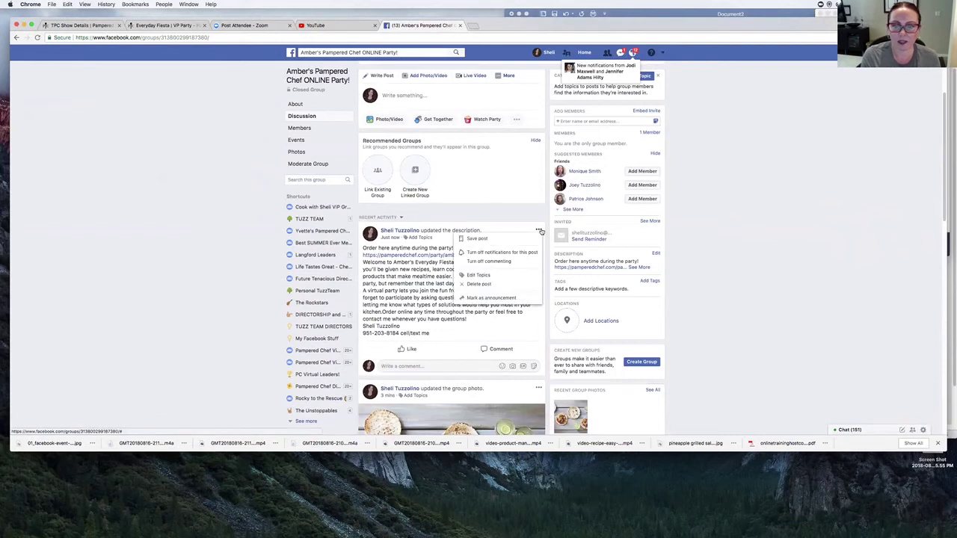
left_click(515, 298)
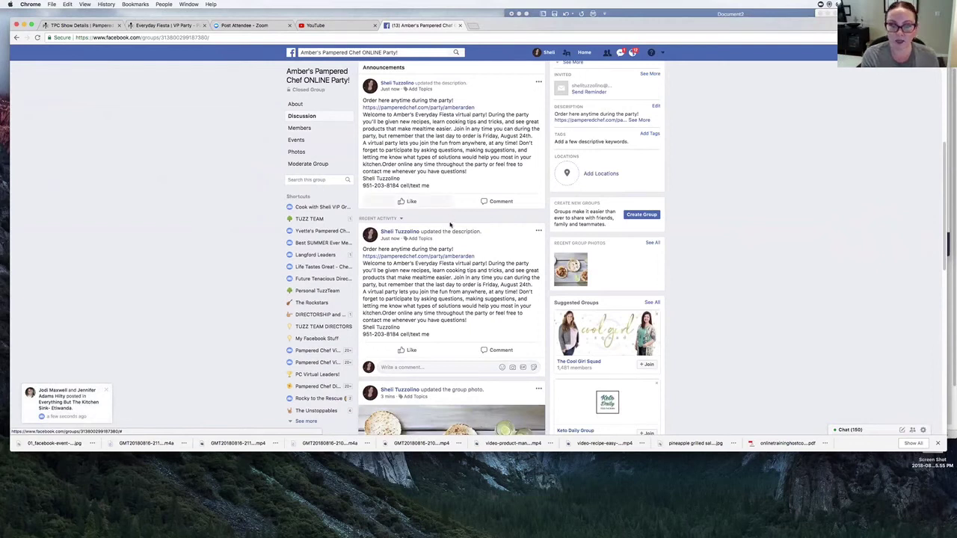
- Delete the duplicate description post from the group's recent activity
scroll(464, 264, "down", 1)
scroll(464, 264, "down", 8)
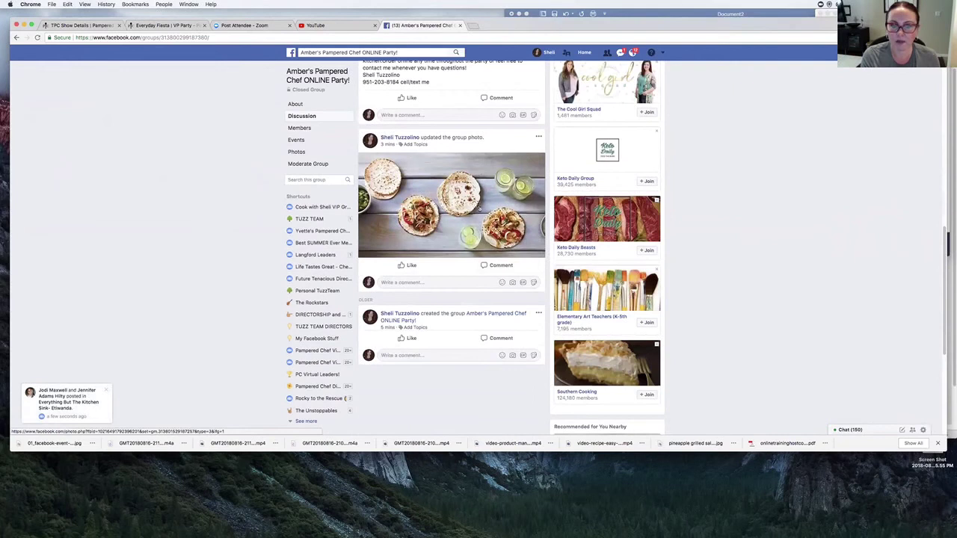
scroll(447, 162, "up", 2)
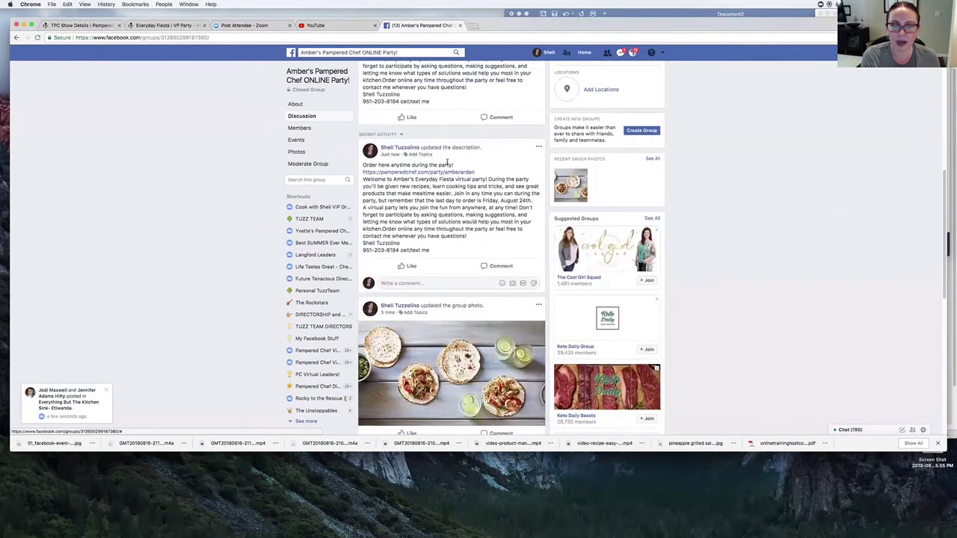
left_click(538, 147)
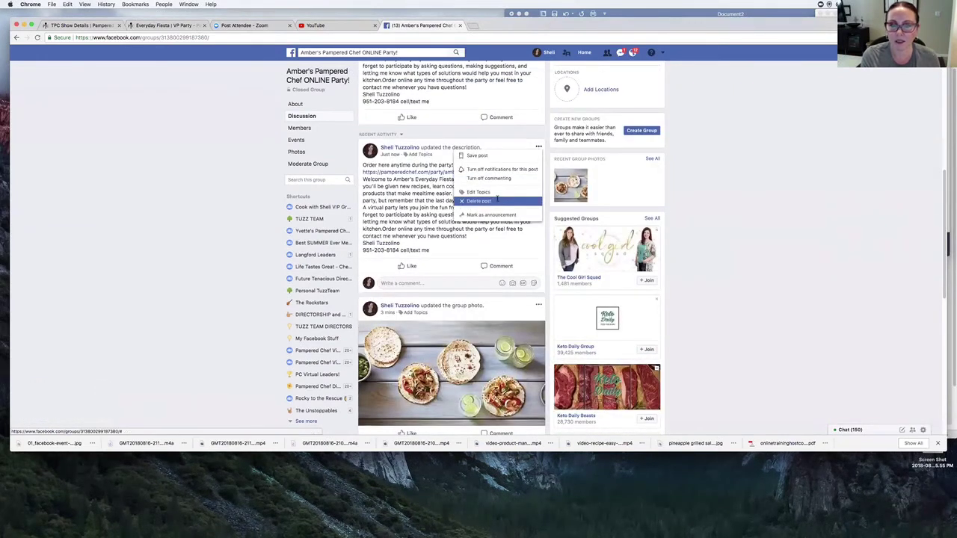
left_click(498, 200)
left_click(542, 185)
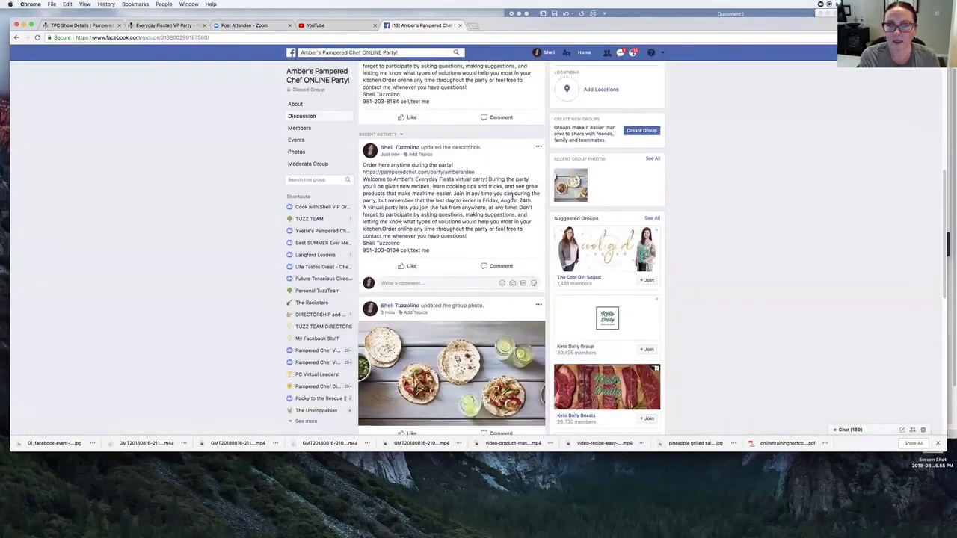
scroll(502, 209, "up", 10)
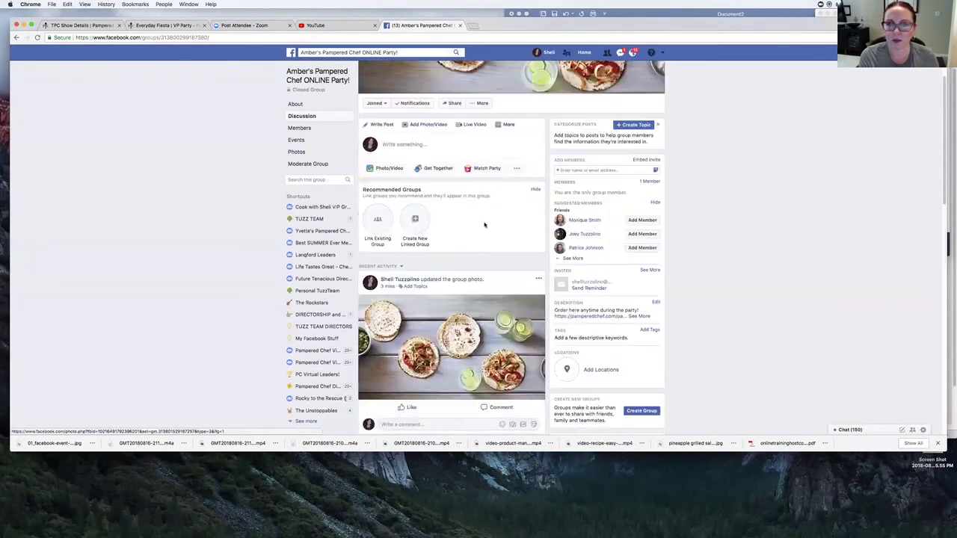
scroll(484, 223, "down", 5)
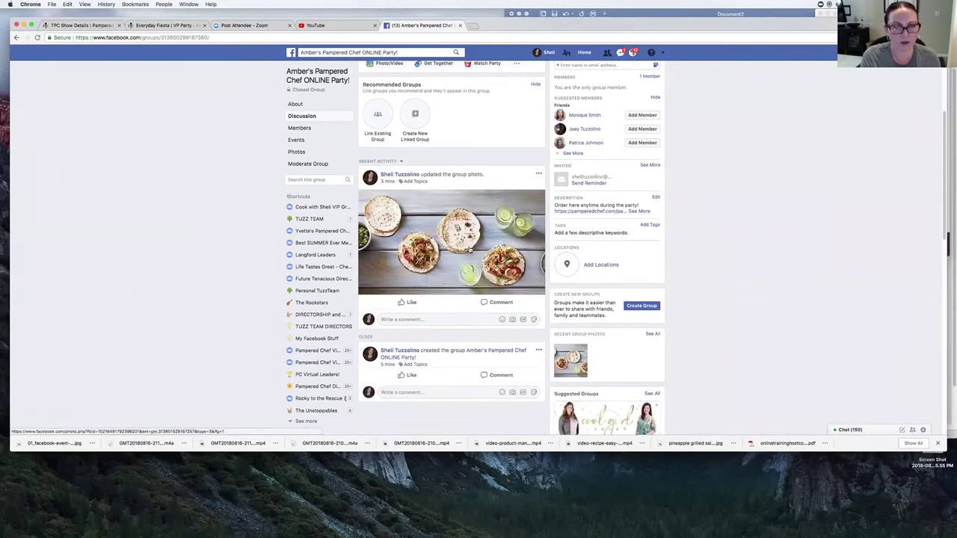
scroll(469, 248, "up", 3)
scroll(433, 258, "down", 5)
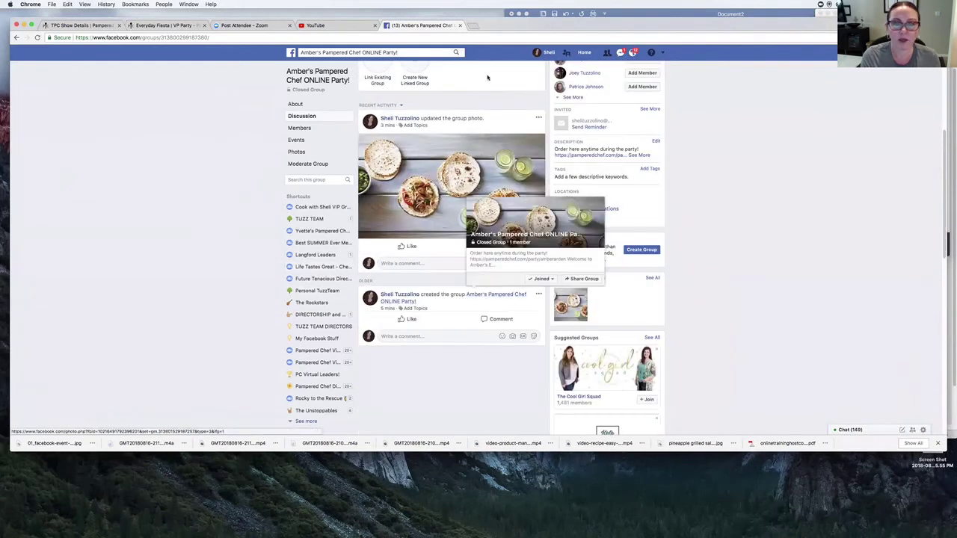
- Download the what-to-expect-online-pc-party-post-1 jpg from the Everyday Fiesta Party Set-up gallery
left_click(169, 25)
scroll(378, 304, "down", 3)
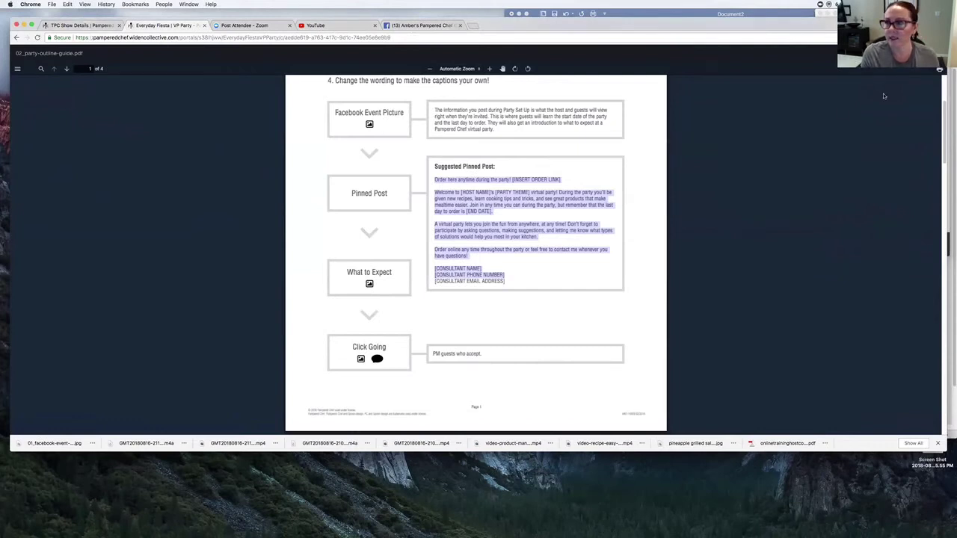
key("Escape")
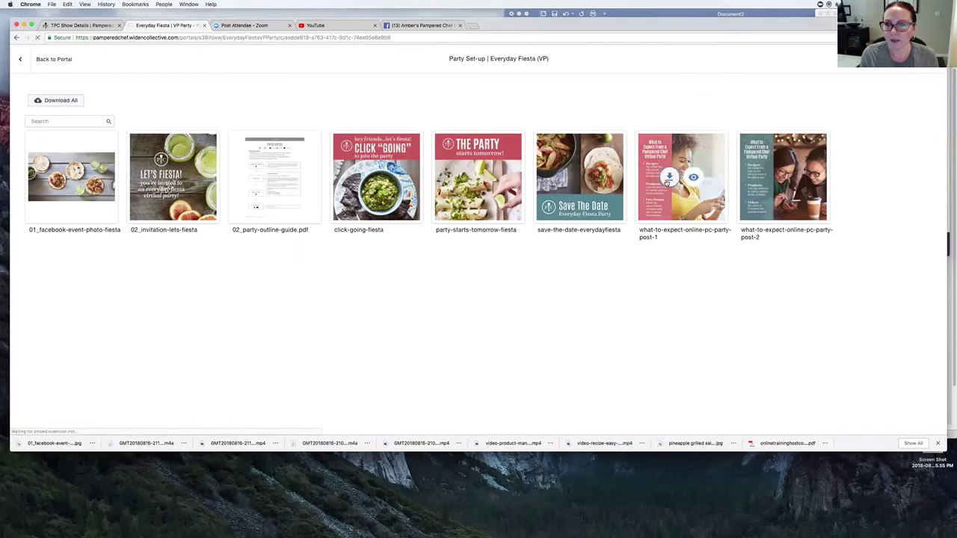
left_click(669, 177)
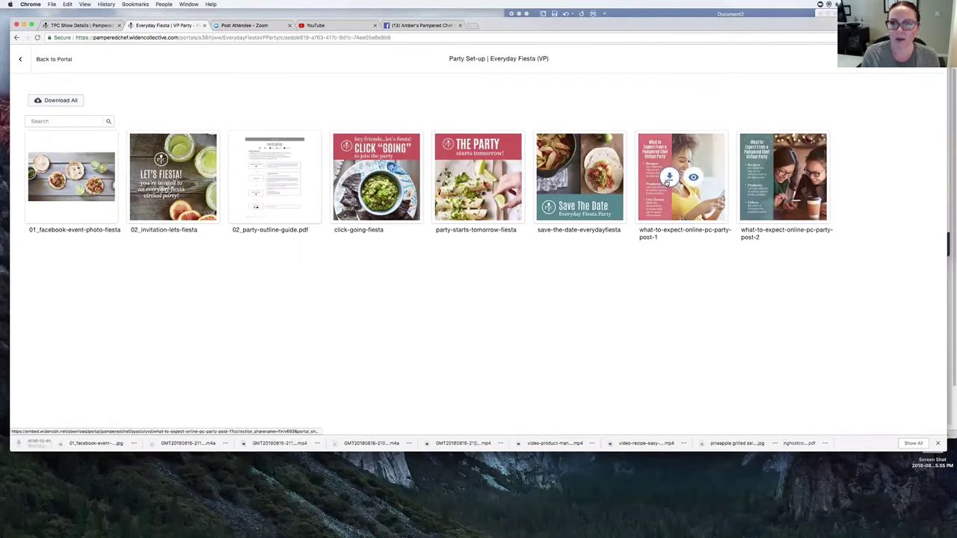
left_click(422, 24)
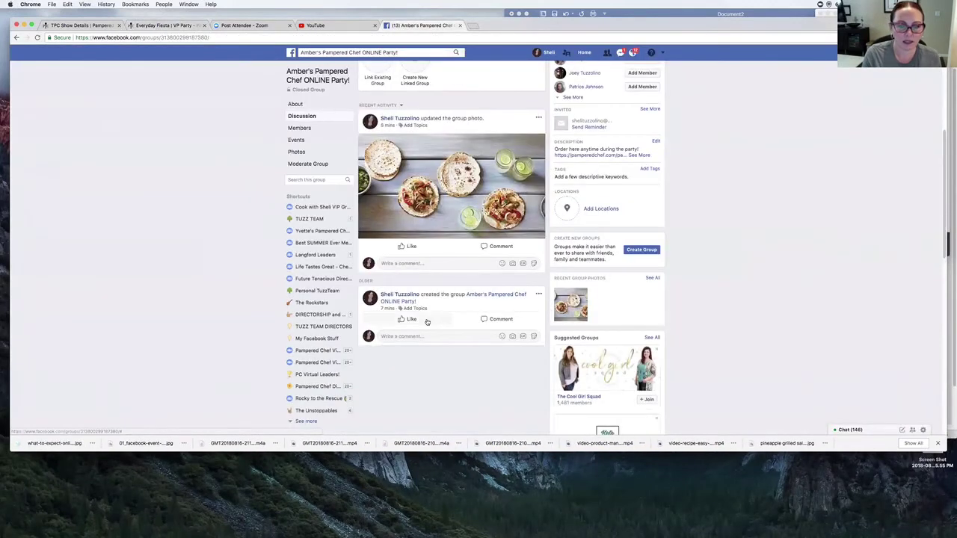
- Post the downloaded 'What to Expect From a Pampered Chef Virtual Party' jpg to the group feed
left_click_drag(62, 450, 435, 89)
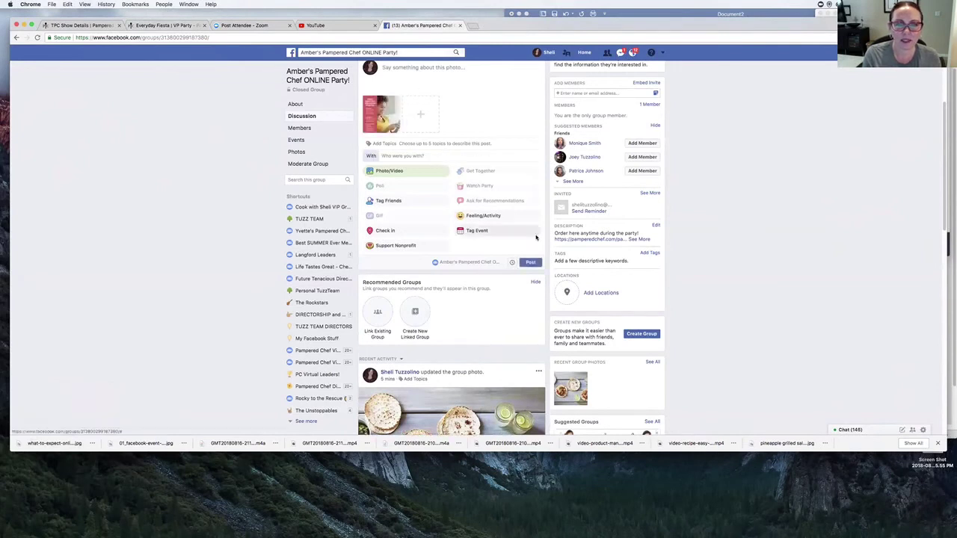
left_click(530, 261)
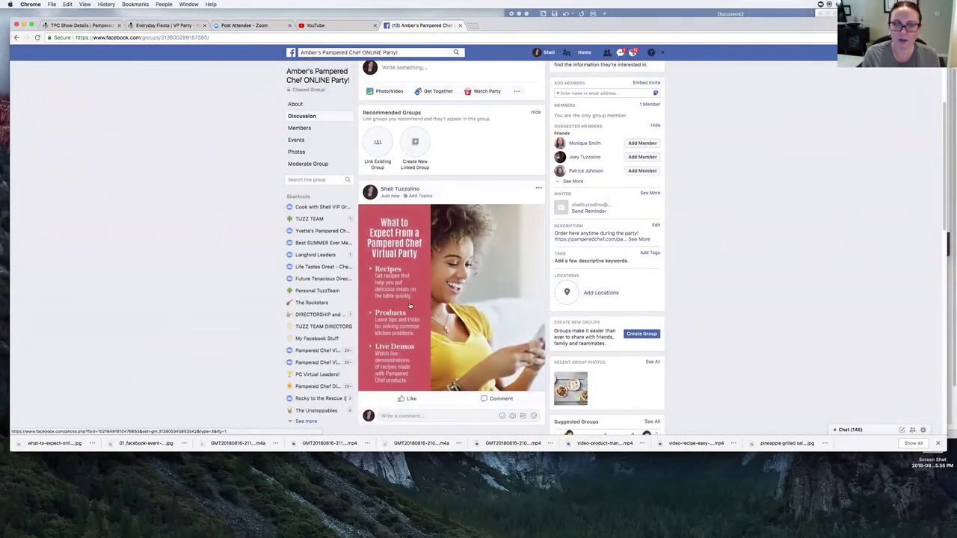
scroll(409, 305, "down", 2)
scroll(410, 306, "up", 4)
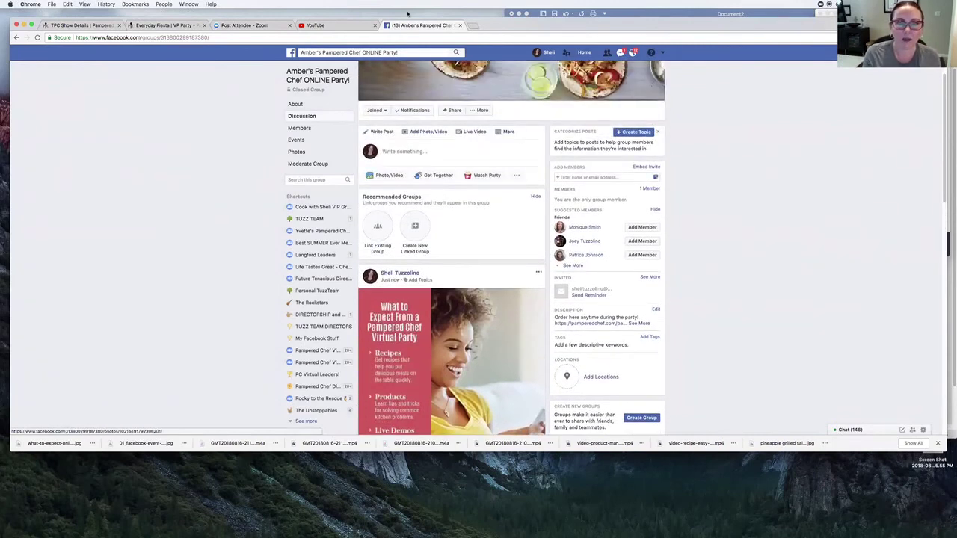
- Download the party-starts-tomorrow-fiesta jpg from the Everyday Fiesta Party Set-up gallery
left_click(166, 24)
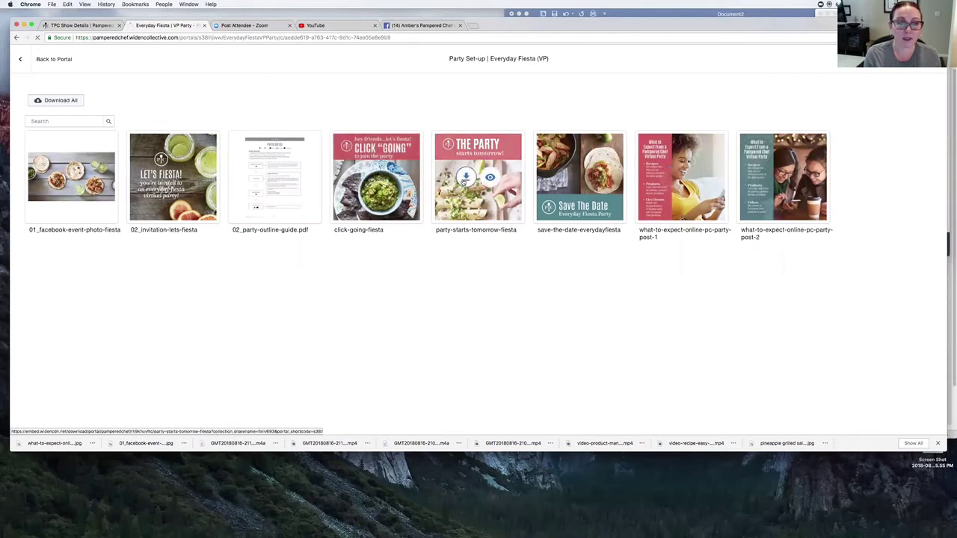
left_click(464, 179)
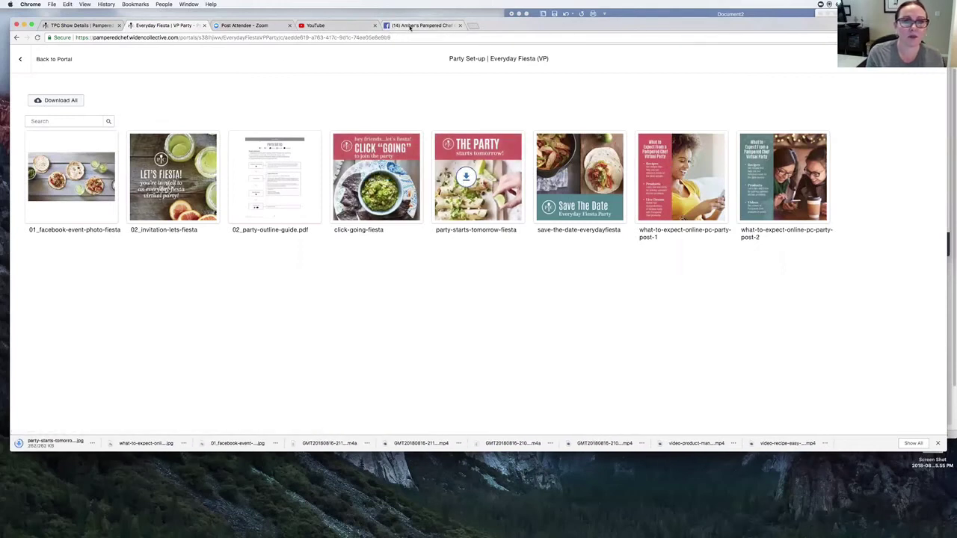
left_click(408, 25)
- Post the party-starts-tomorrow image captioned 'Looking forward to showing you great recipes and tips…' plus the host's party link
left_click_drag(52, 444, 440, 163)
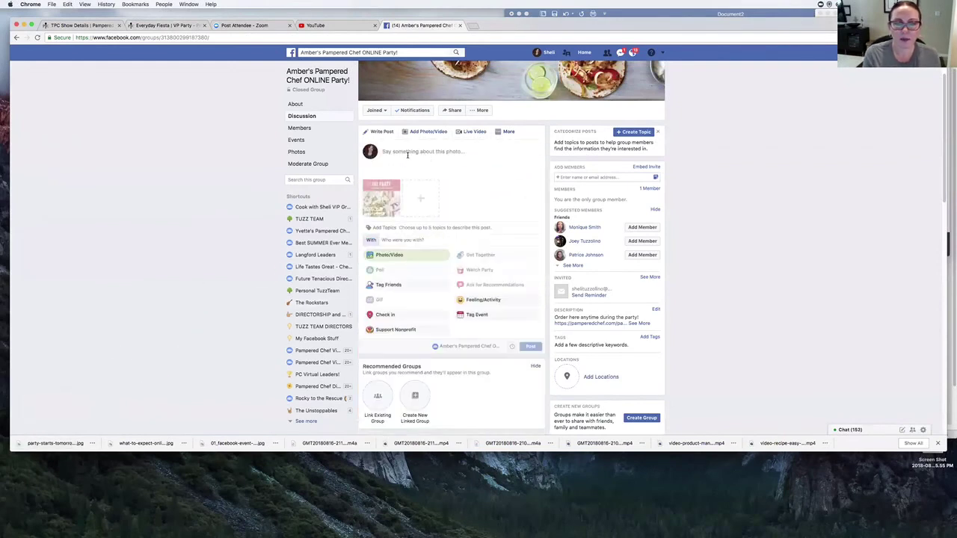
left_click(407, 153)
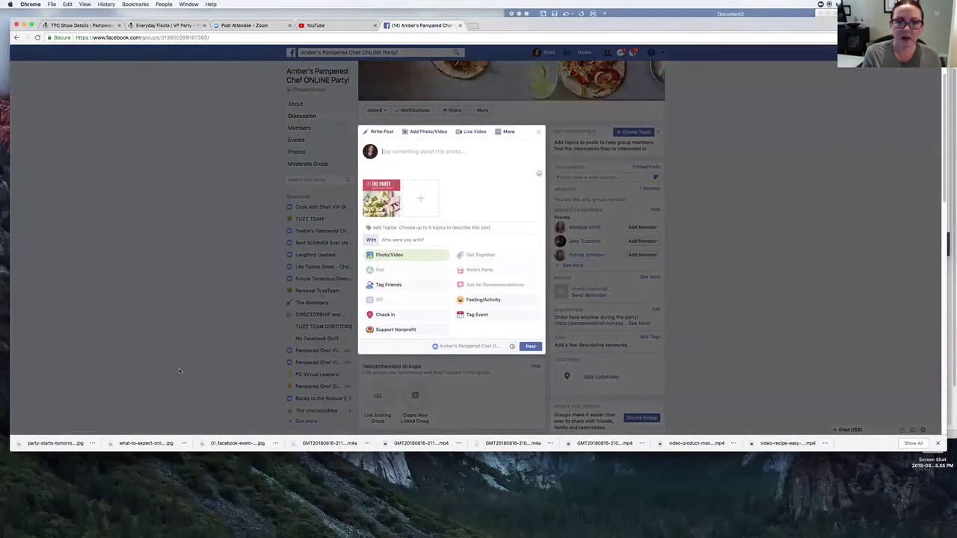
type("Looking forward to showing you great reci")
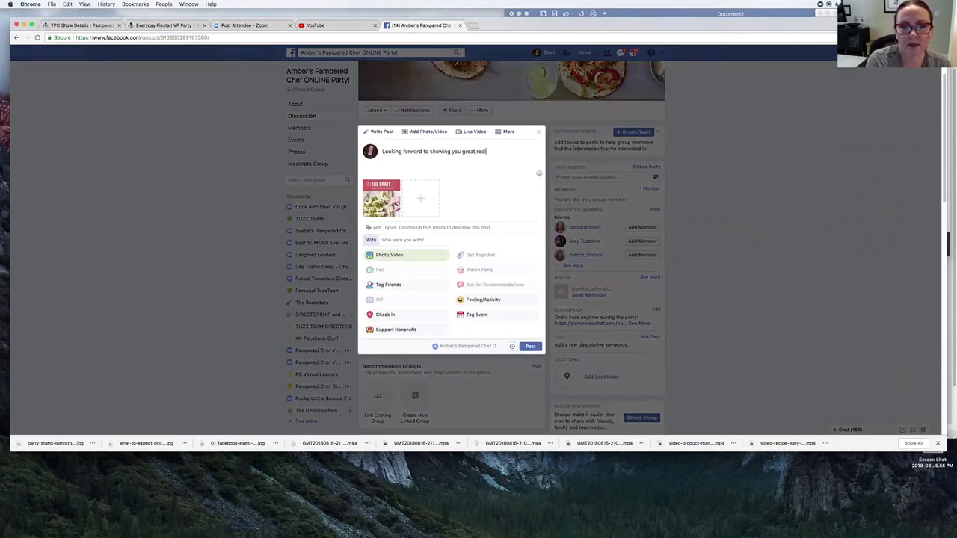
type("pes and tips to hel")
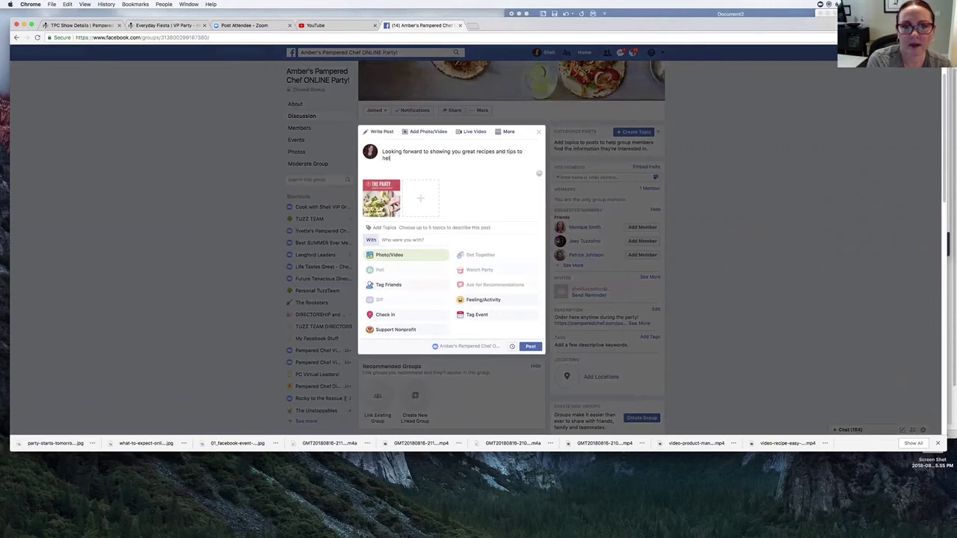
type("p you be the")
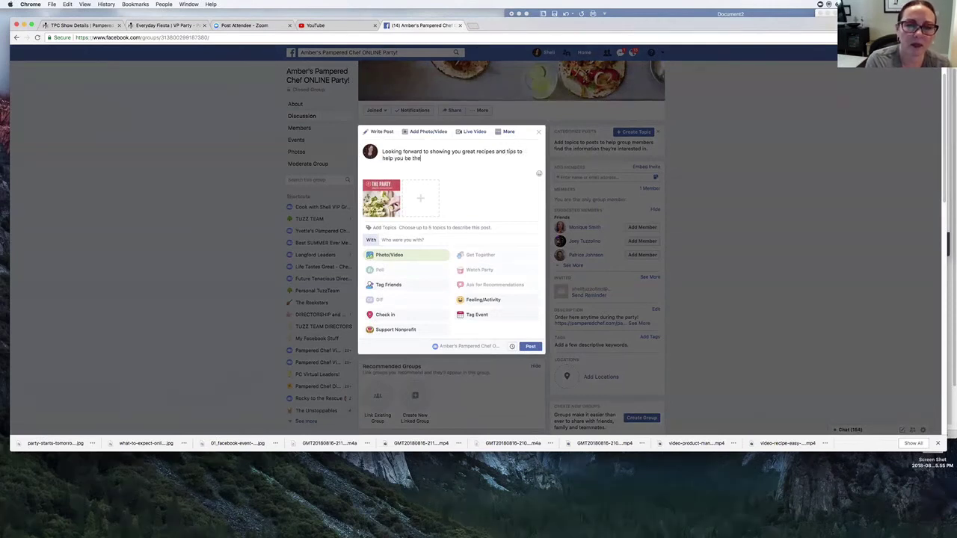
type(" heao in your own")
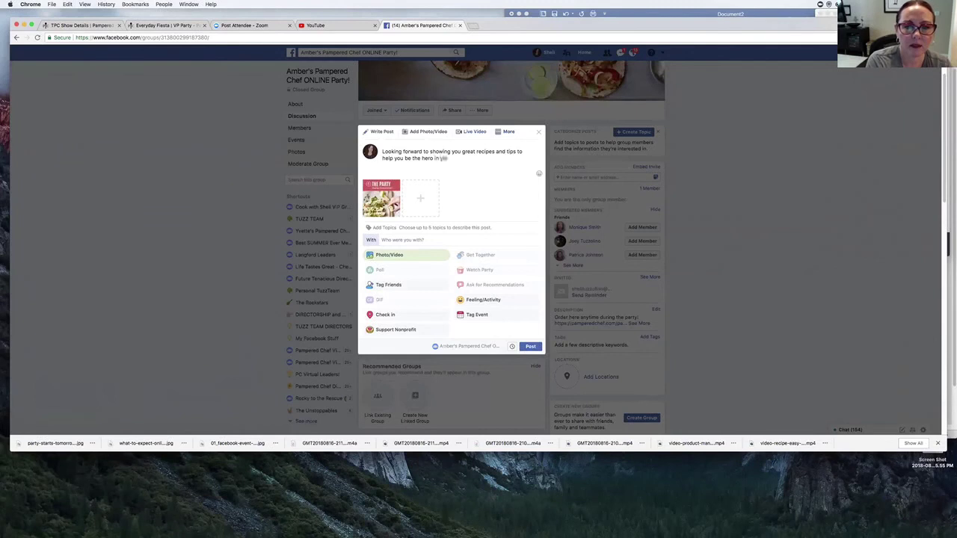
type(" kitche")
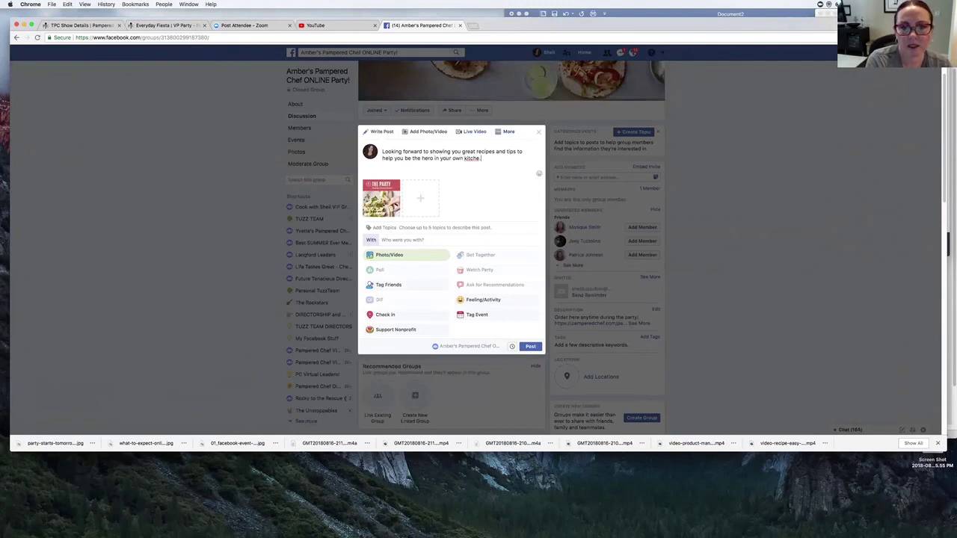
type("n")
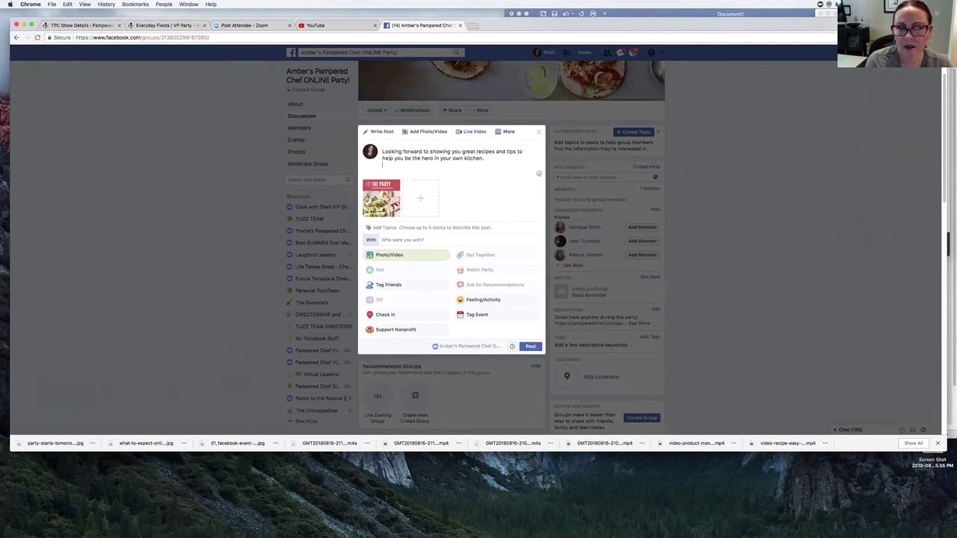
type(".")
key("Return")
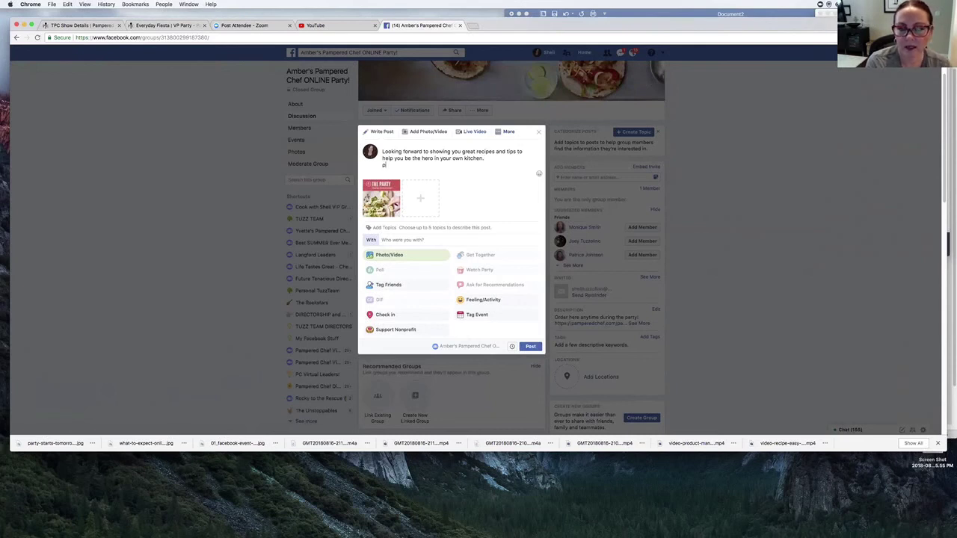
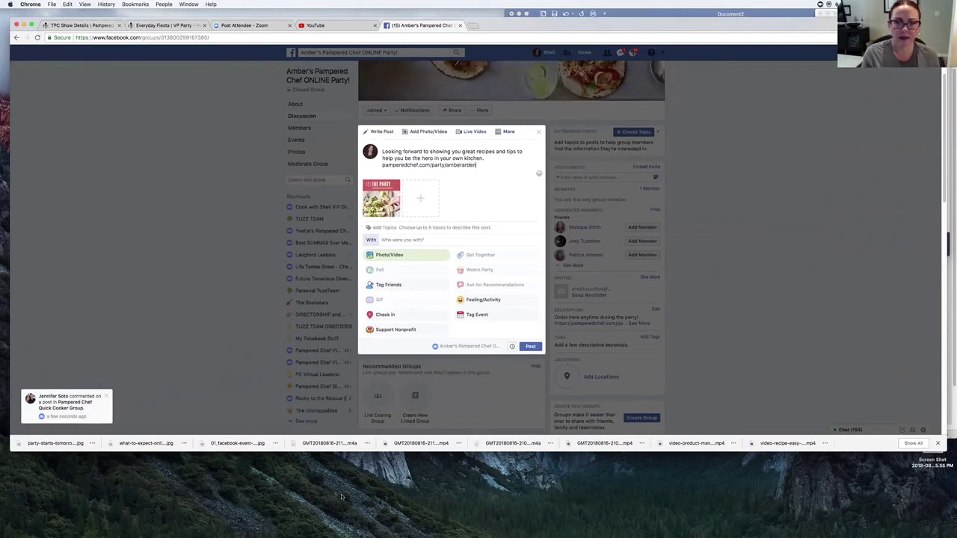
left_click(535, 346)
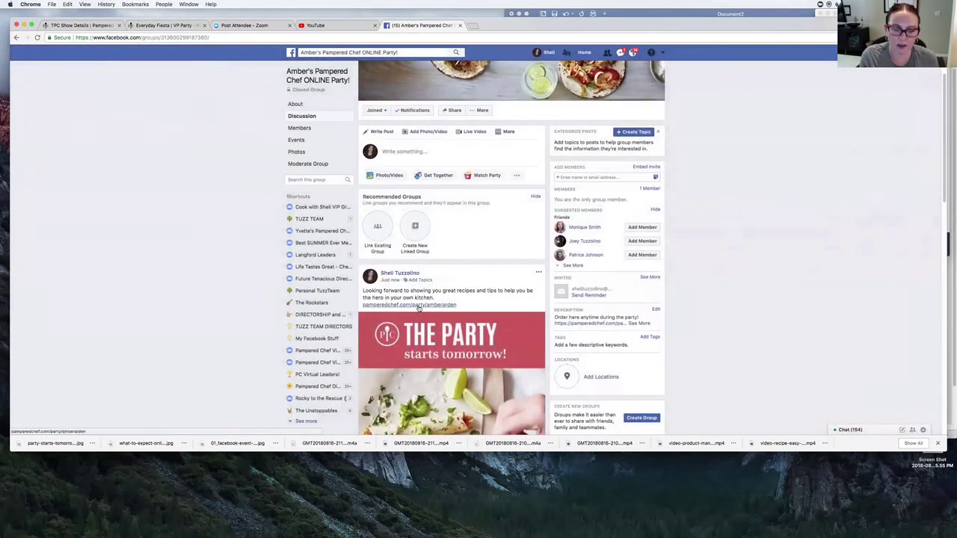
scroll(463, 362, "down", 3)
scroll(465, 359, "up", 2)
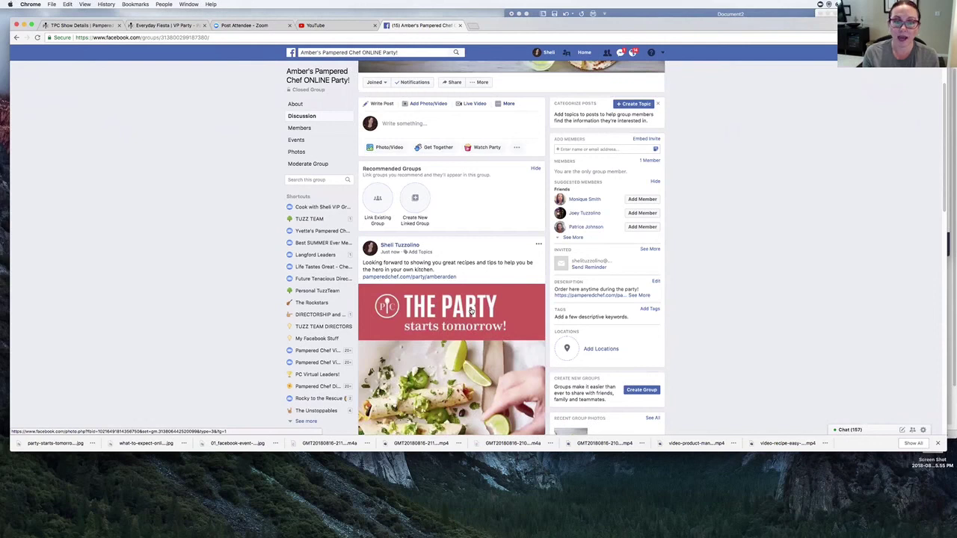
left_click(604, 149)
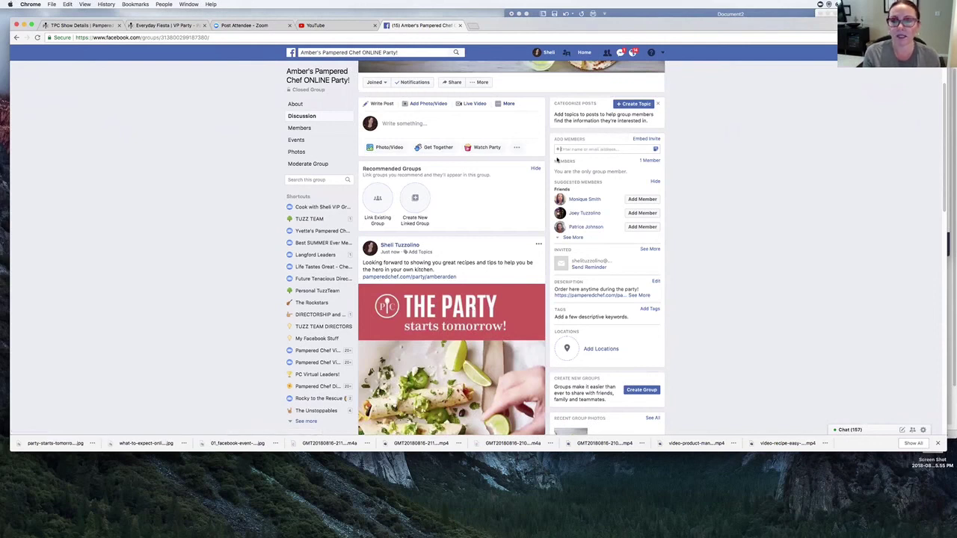
left_click(693, 149)
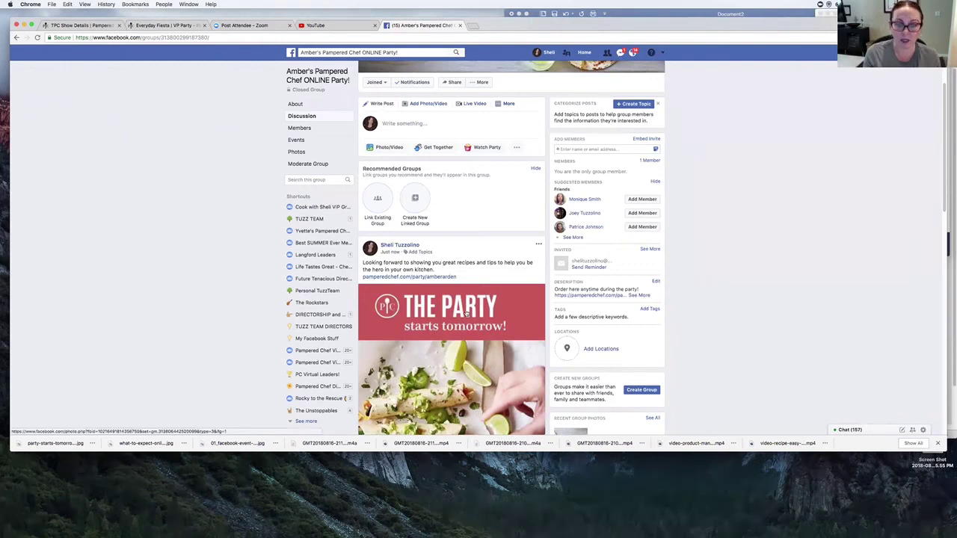
scroll(452, 352, "down", 5)
scroll(453, 352, "down", 8)
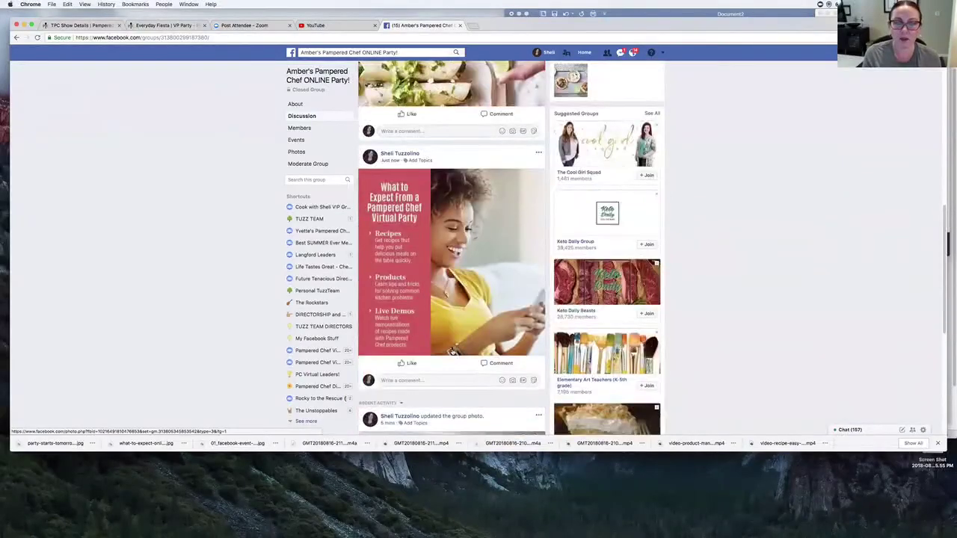
scroll(452, 353, "up", 3)
scroll(452, 353, "up", 10)
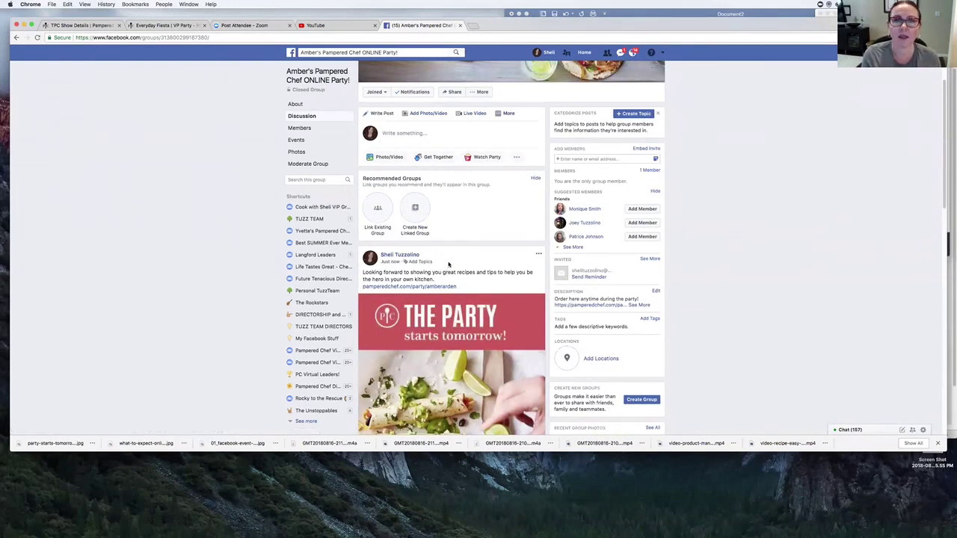
scroll(448, 263, "up", 2)
scroll(449, 263, "up", 1)
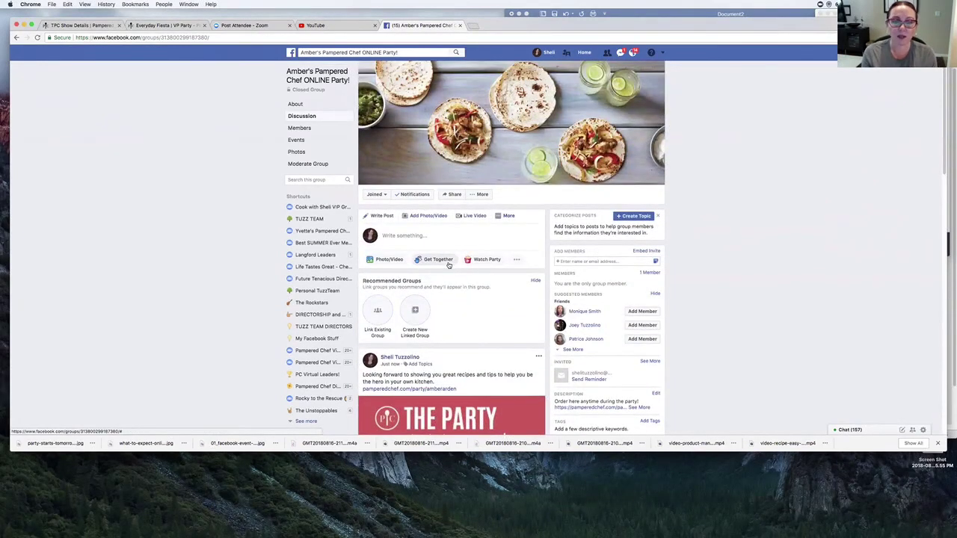